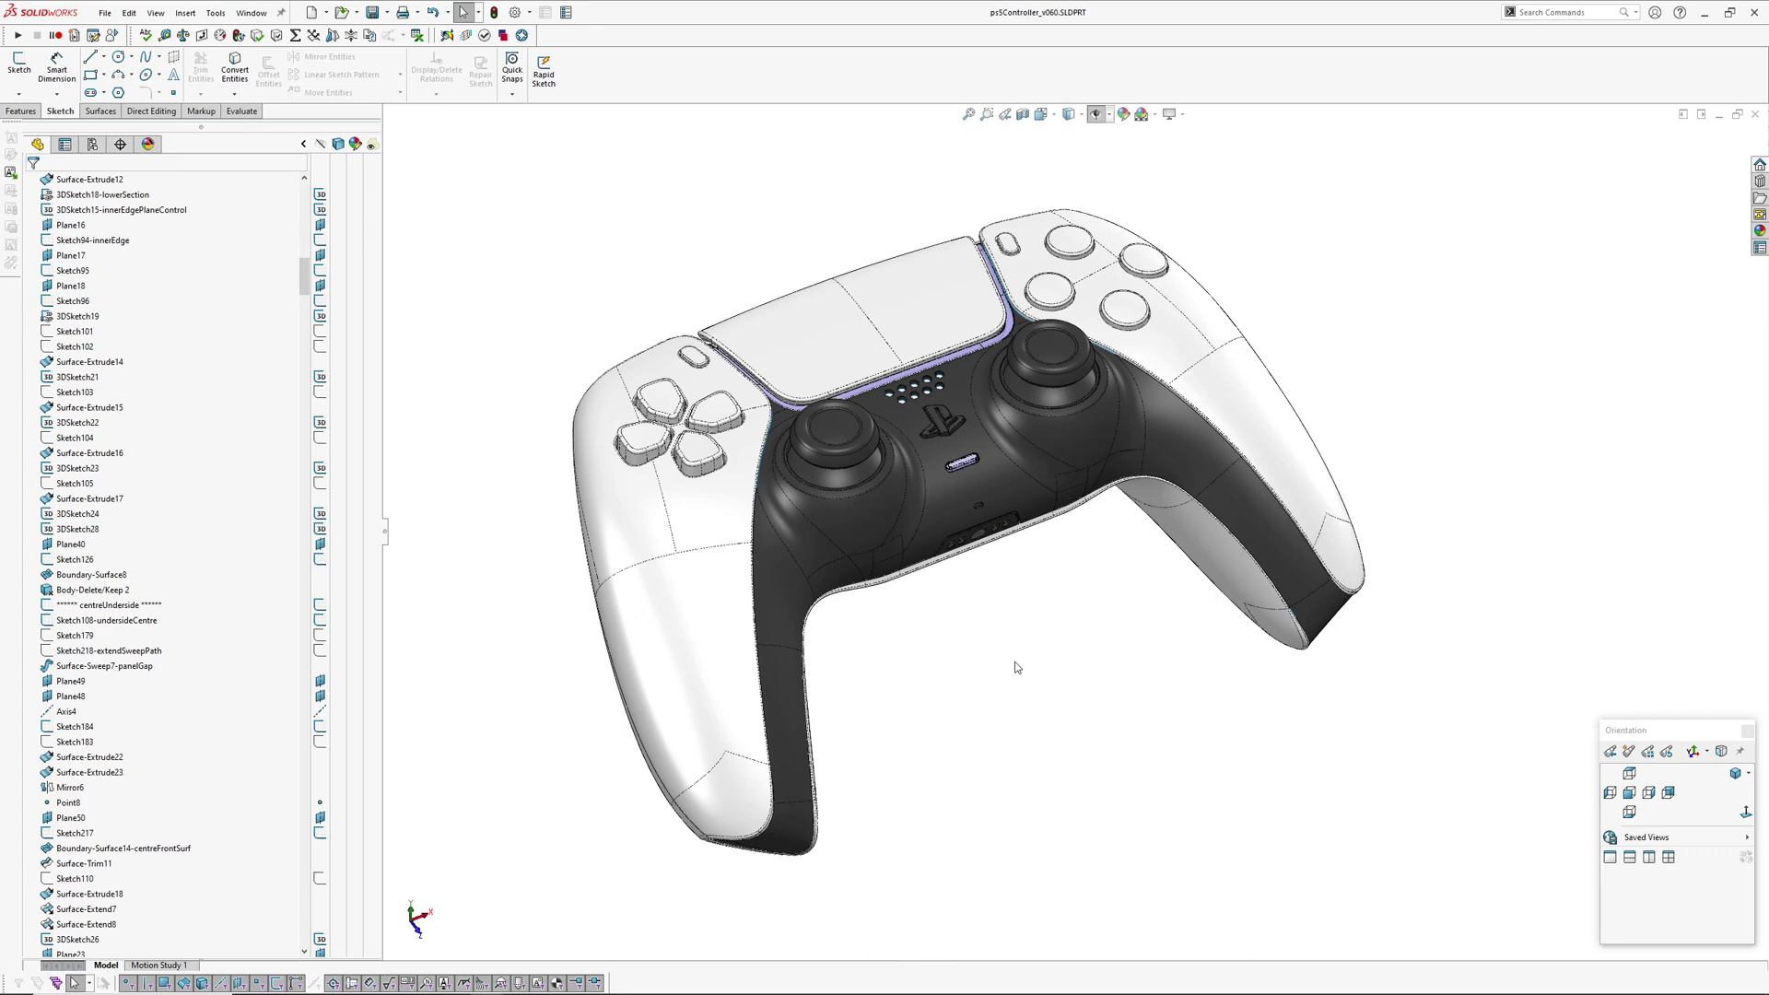
# Step: Examine the controller's front face, covering the touchpad, thumbsticks, buttons and grips from several angles
pyautogui.moveTo(1029, 651); pyautogui.dragTo(912, 572, button='middle')
pyautogui.scroll(-3, 1098, 517)
pyautogui.moveTo(1098, 517); pyautogui.dragTo(880, 489, button='middle')
pyautogui.moveTo(1080, 550); pyautogui.dragTo(999, 604, button='middle')
pyautogui.scroll(1, 1086, 517)
pyautogui.scroll(-3, 1069, 521)
pyautogui.scroll(2, 1064, 597)
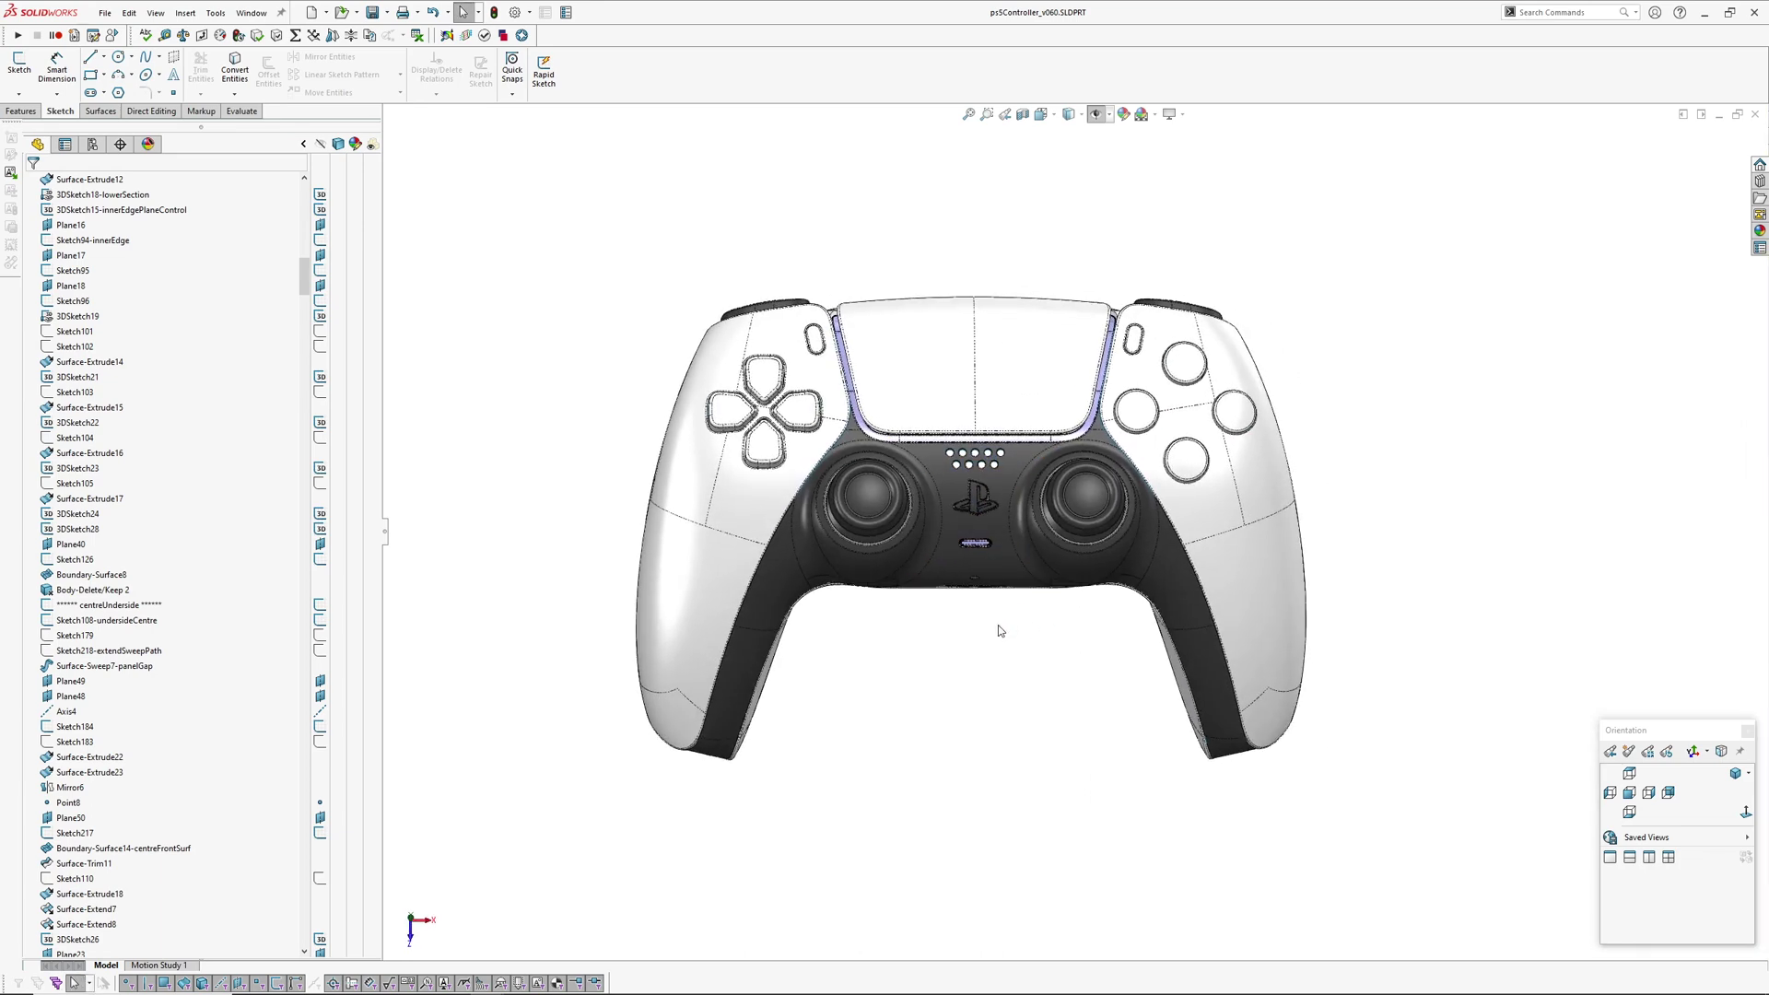
pyautogui.scroll(-2, 999, 611)
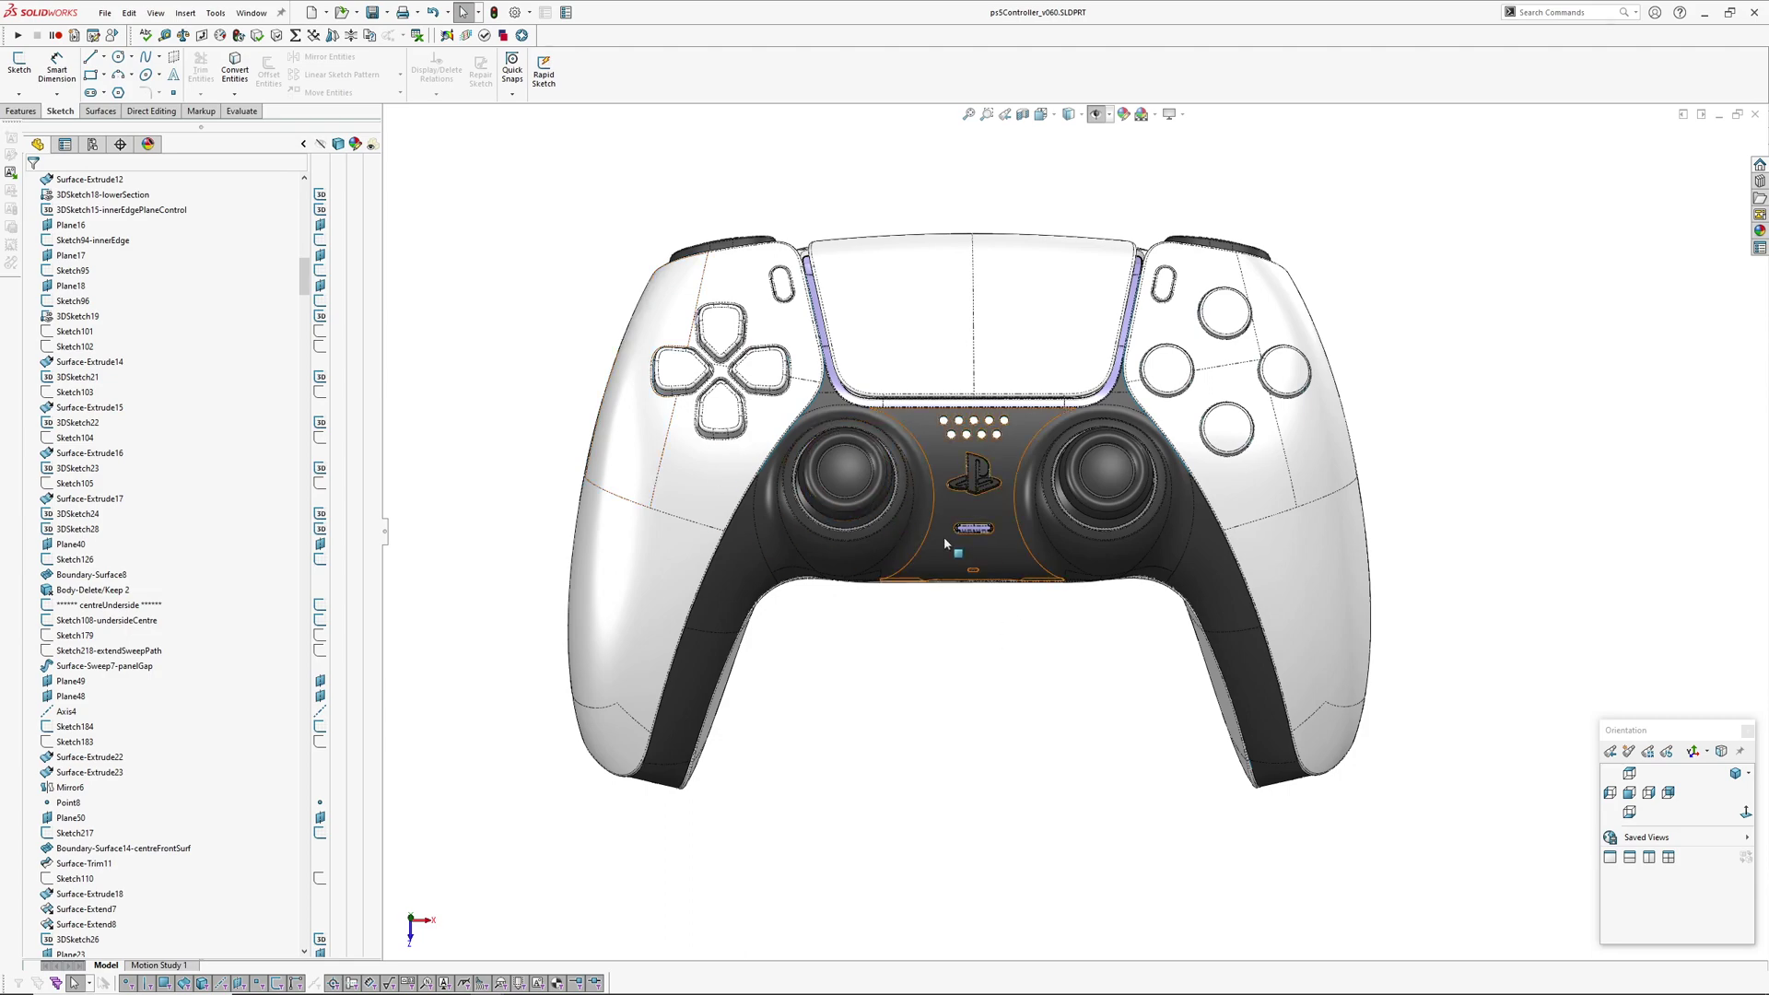
# Step: Examine the controller's rear side, covering the shoulder buttons, triggers, USB port opening and shell parting line
pyautogui.moveTo(944, 543); pyautogui.dragTo(1034, 416, button='middle')
pyautogui.press('f')
pyautogui.scroll(-3, 1212, 477)
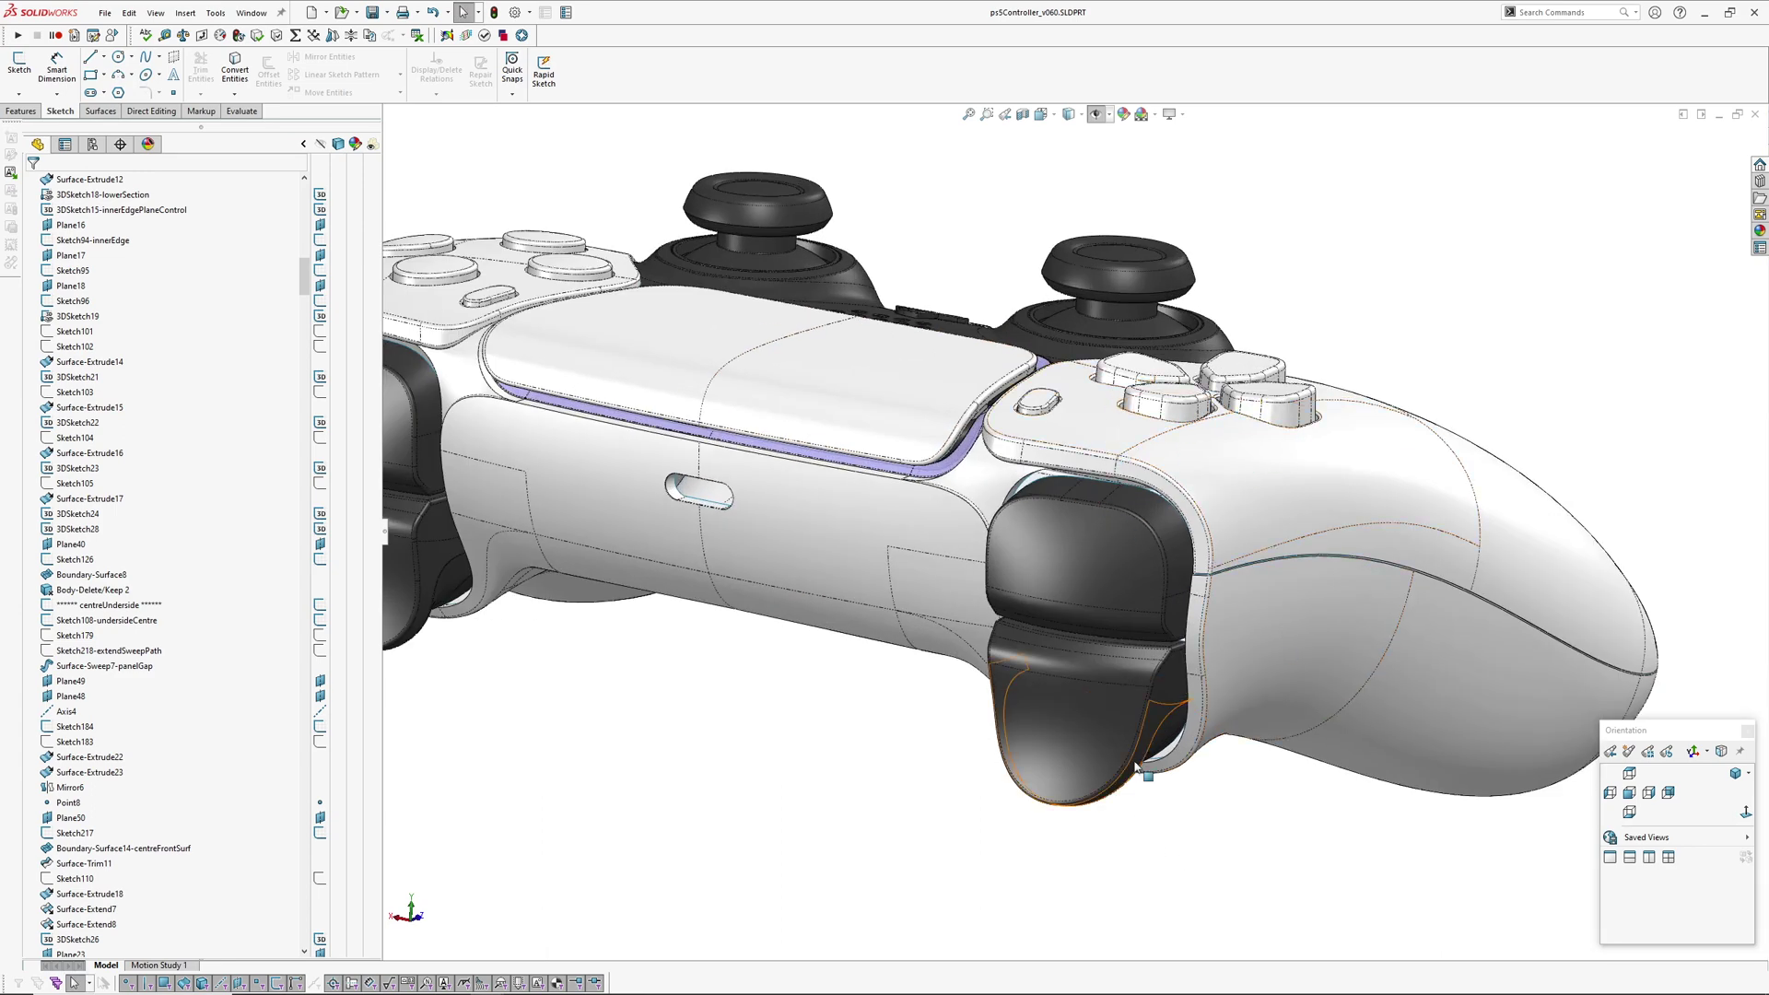
pyautogui.scroll(5, 1140, 767)
pyautogui.moveTo(912, 774); pyautogui.dragTo(1553, 585, button='middle')
pyautogui.scroll(2, 866, 660)
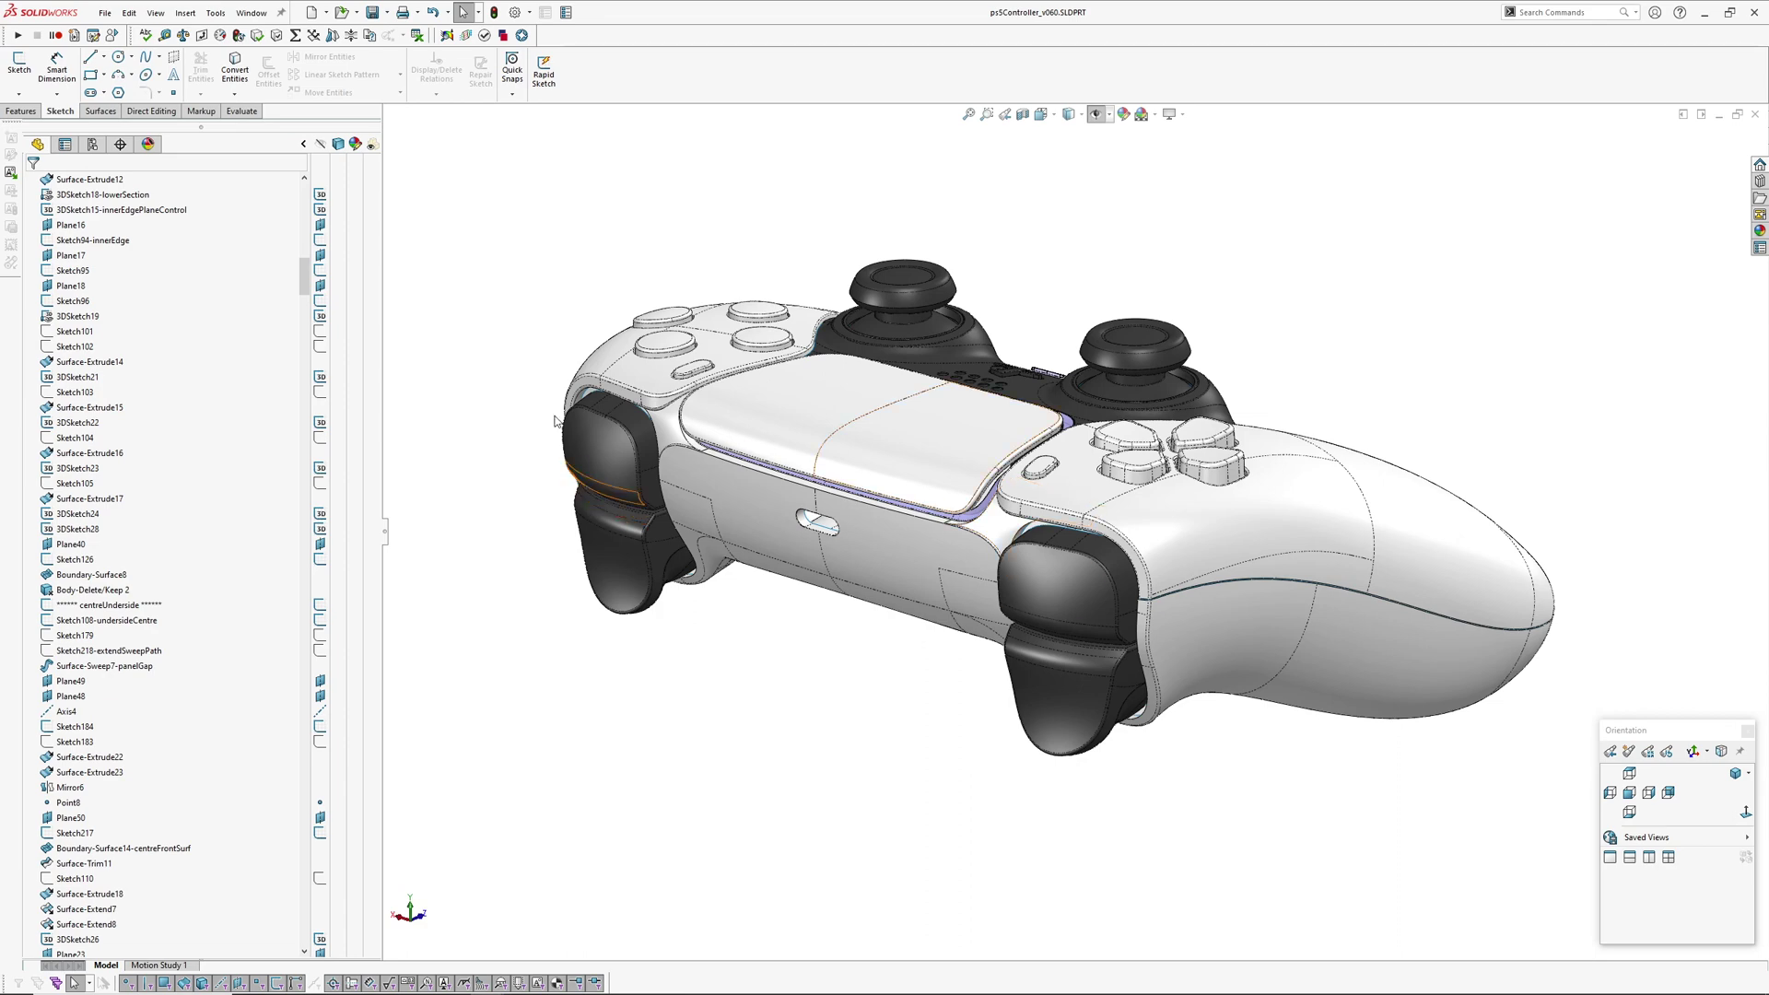
pyautogui.moveTo(1020, 295); pyautogui.dragTo(955, 423, button='middle')
pyautogui.moveTo(940, 634); pyautogui.dragTo(1114, 589, button='middle')
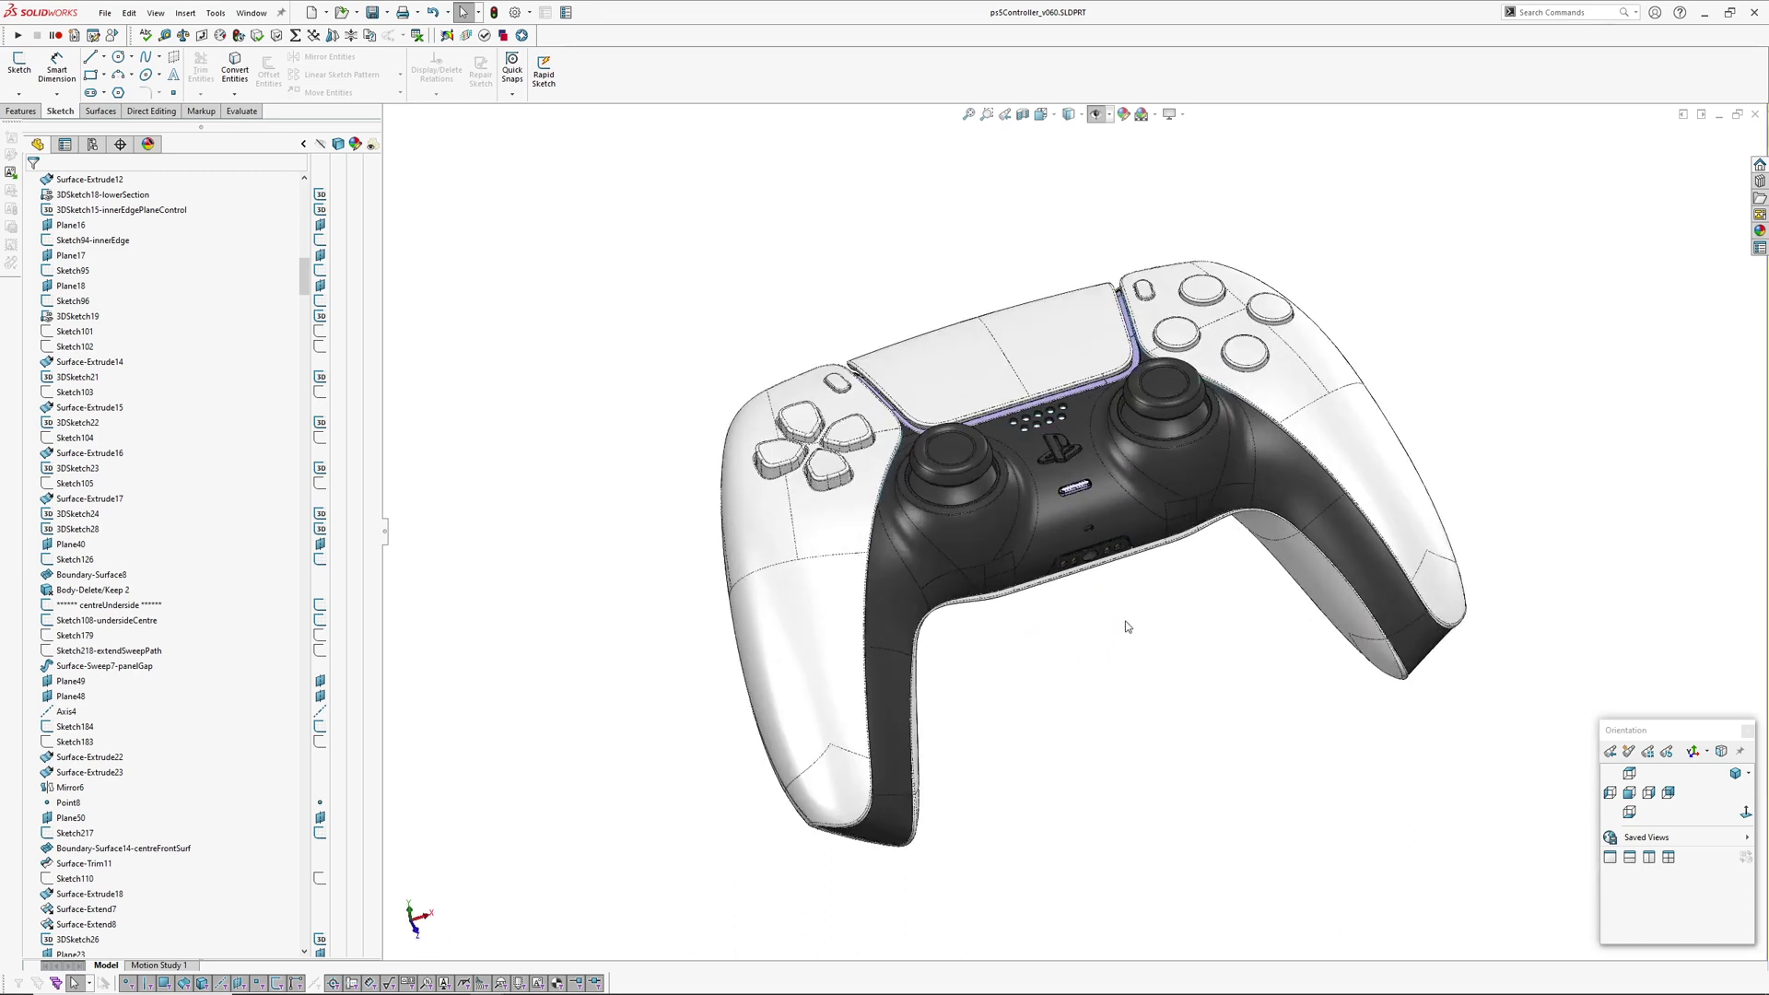
# Step: Display zebra stripes on the whole controller, keeping the environment set to From file
pyautogui.press('z')
pyautogui.scroll(-1, 1086, 612)
pyautogui.keyDown('ctrl'); pyautogui.moveTo(1090, 572); pyautogui.dragTo(1084, 586, button='middle'); pyautogui.keyUp('ctrl')
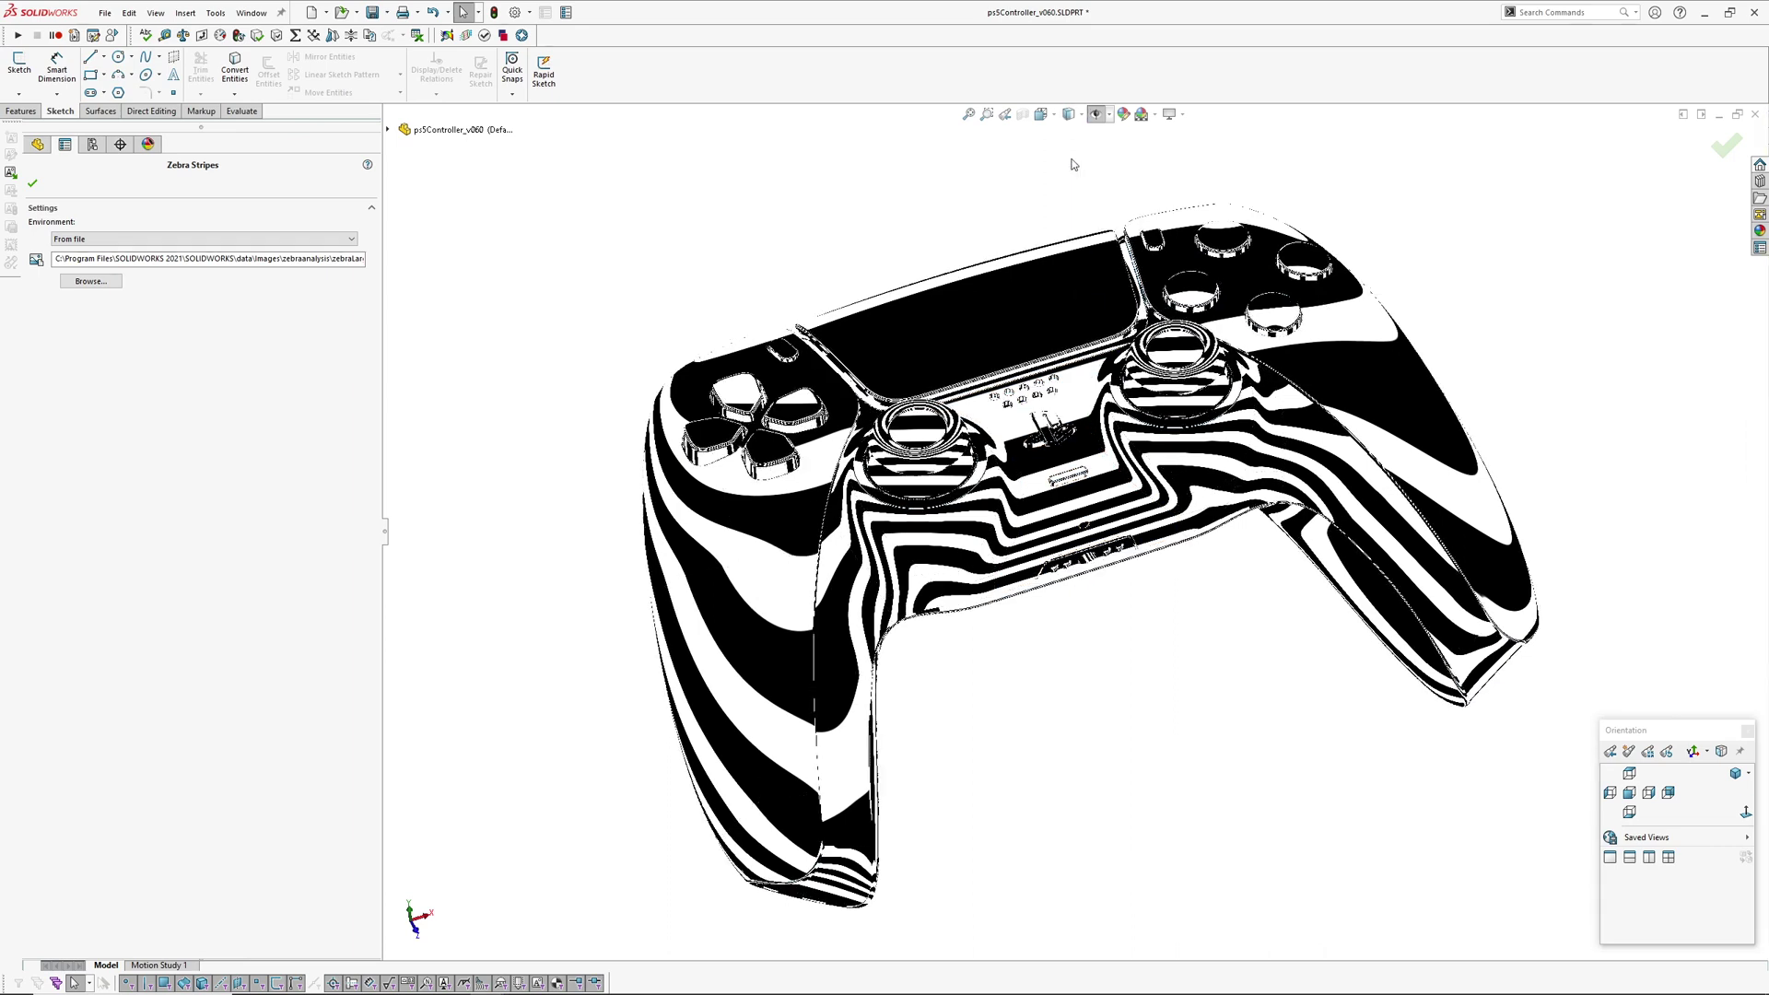
pyautogui.press('Return')
# Step: Inspect the zebra stripe flow over the grips, rear shell, triggers and front edge for surface continuity
pyautogui.moveTo(1115, 632)
pyautogui.mouseDown(button='middle')
pyautogui.moveTo(1111, 586)
pyautogui.moveTo(1107, 712)
pyautogui.moveTo(1094, 632)
pyautogui.moveTo(1075, 644)
pyautogui.moveTo(1125, 636)
pyautogui.moveTo(1110, 653)
pyautogui.moveTo(1130, 639)
pyautogui.moveTo(1141, 675)
pyautogui.moveTo(1077, 605)
pyautogui.moveTo(1234, 585)
pyautogui.moveTo(1134, 627)
pyautogui.mouseUp(button='middle')
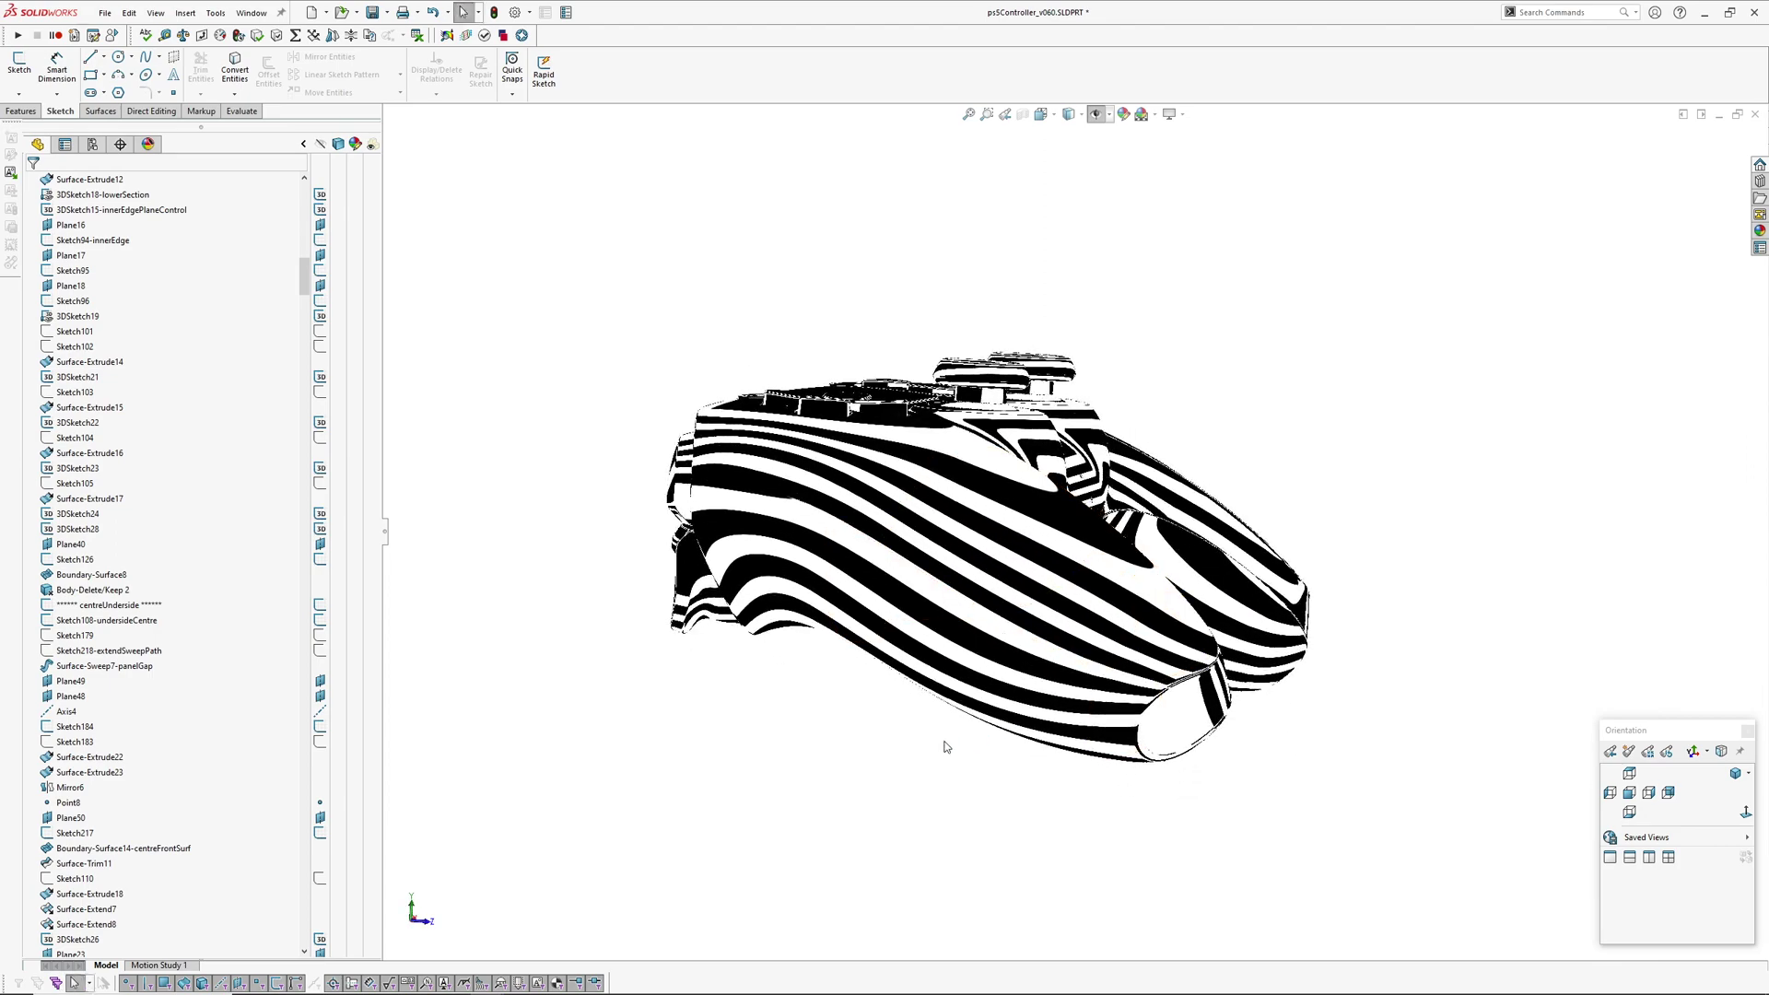
pyautogui.moveTo(945, 746); pyautogui.dragTo(1080, 776, button='middle')
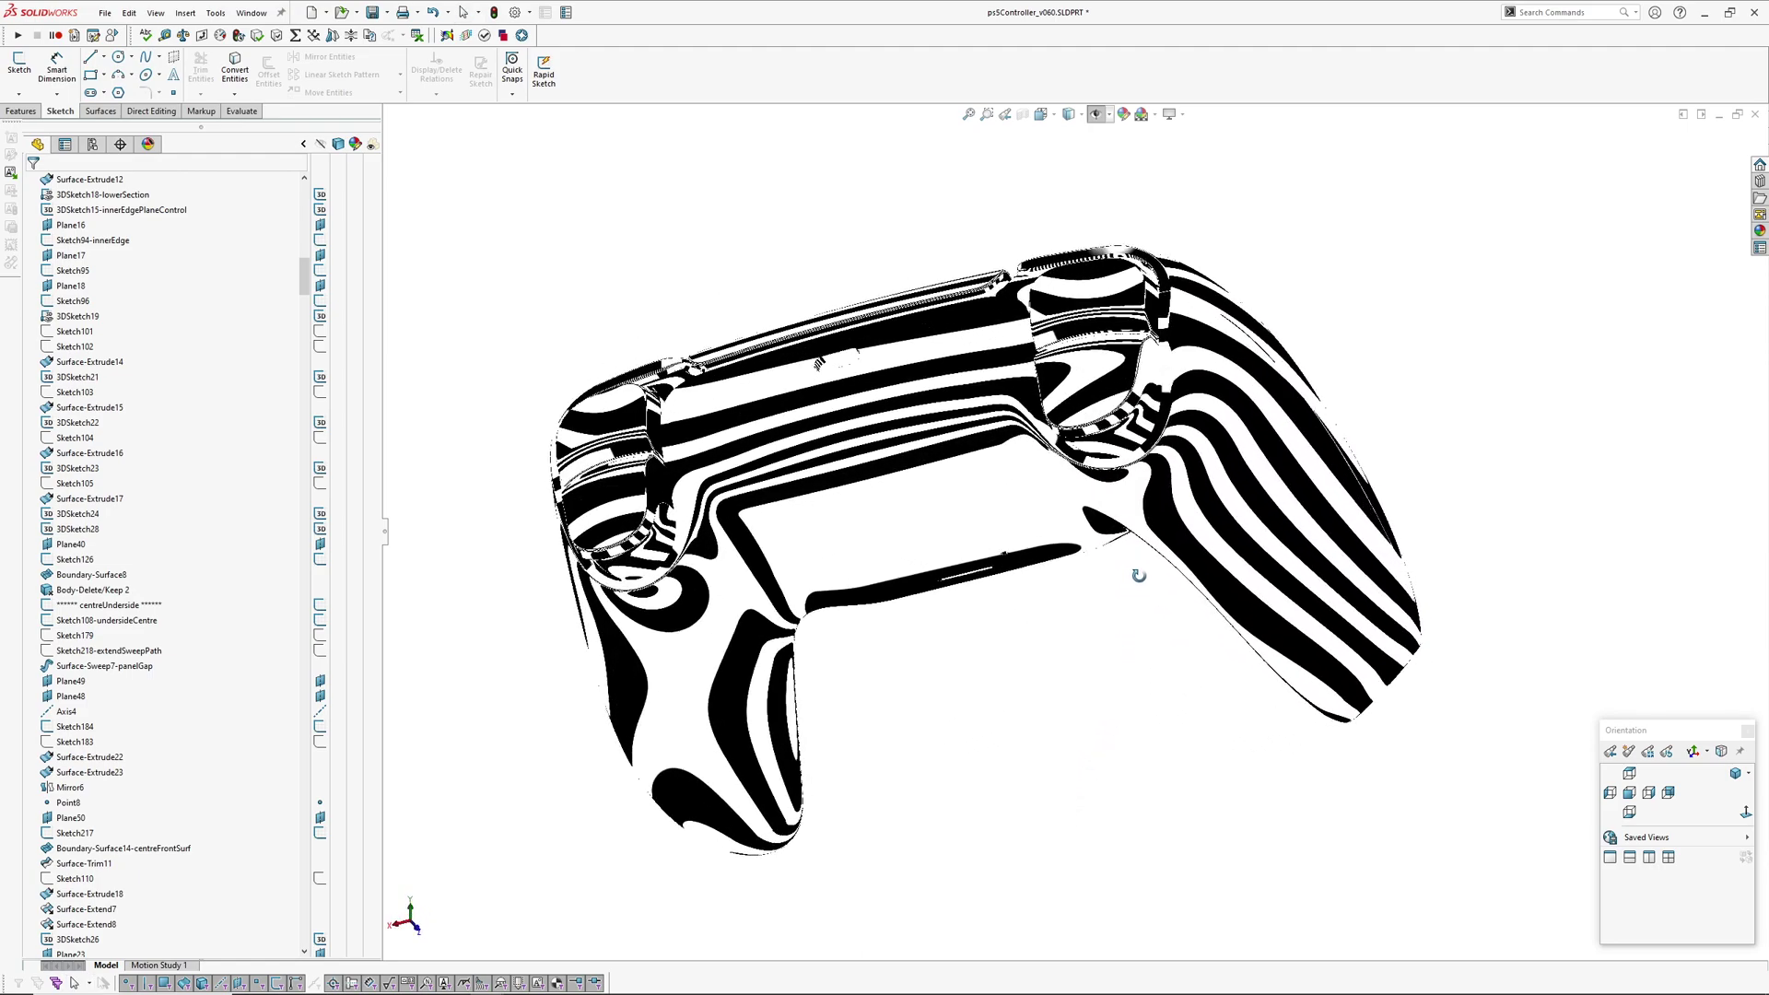
pyautogui.moveTo(1139, 575); pyautogui.dragTo(1072, 661, button='middle')
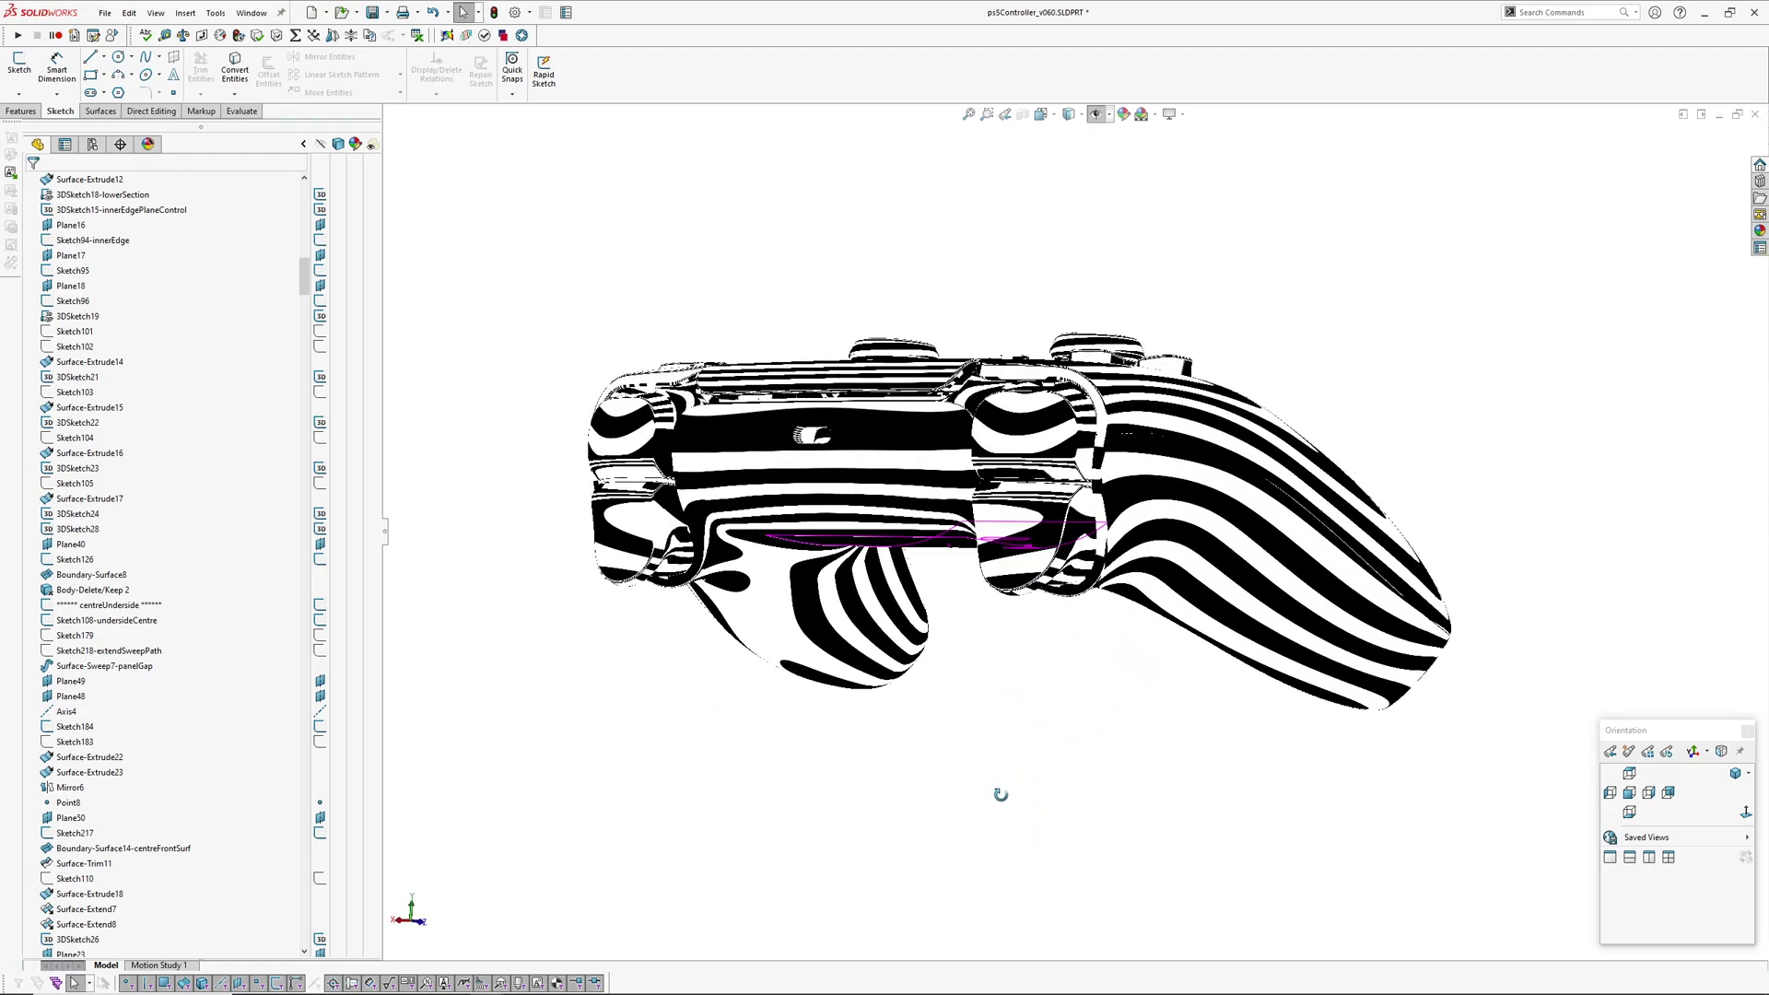
pyautogui.moveTo(1001, 794)
pyautogui.mouseDown(button='middle')
pyautogui.moveTo(924, 802)
pyautogui.moveTo(876, 853)
pyautogui.moveTo(1003, 796)
pyautogui.mouseUp(button='middle')
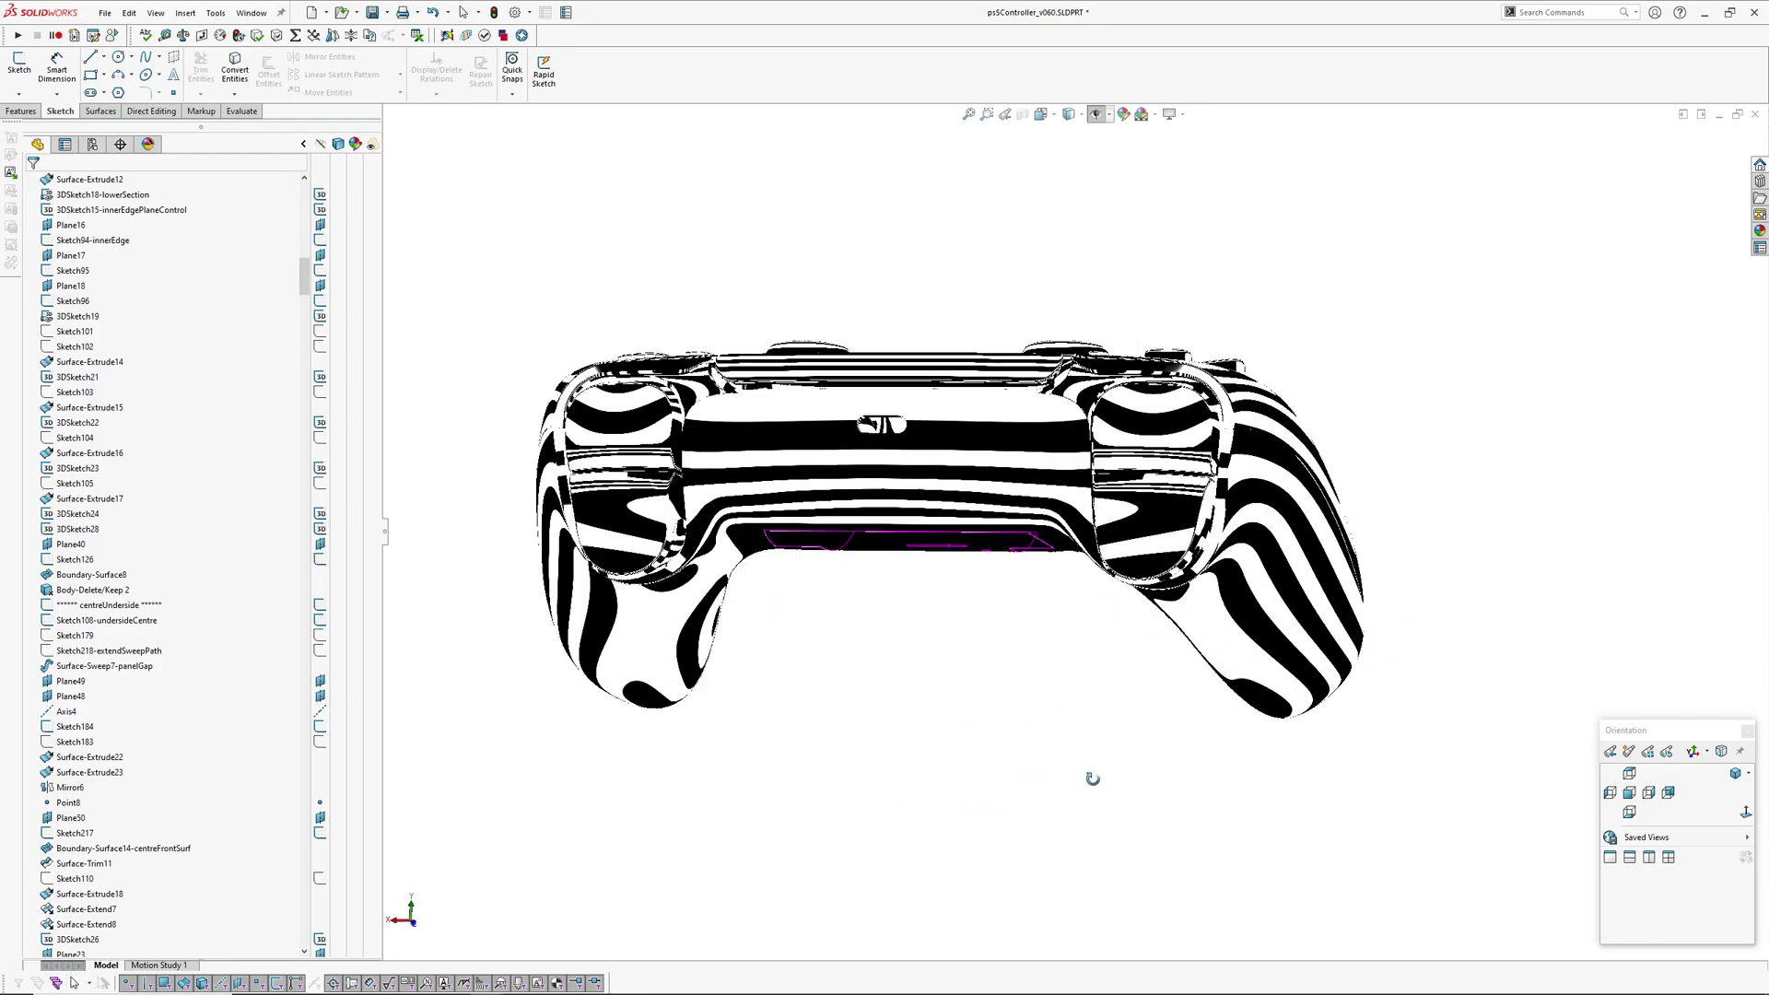
pyautogui.moveTo(1161, 783); pyautogui.dragTo(1071, 784, button='middle')
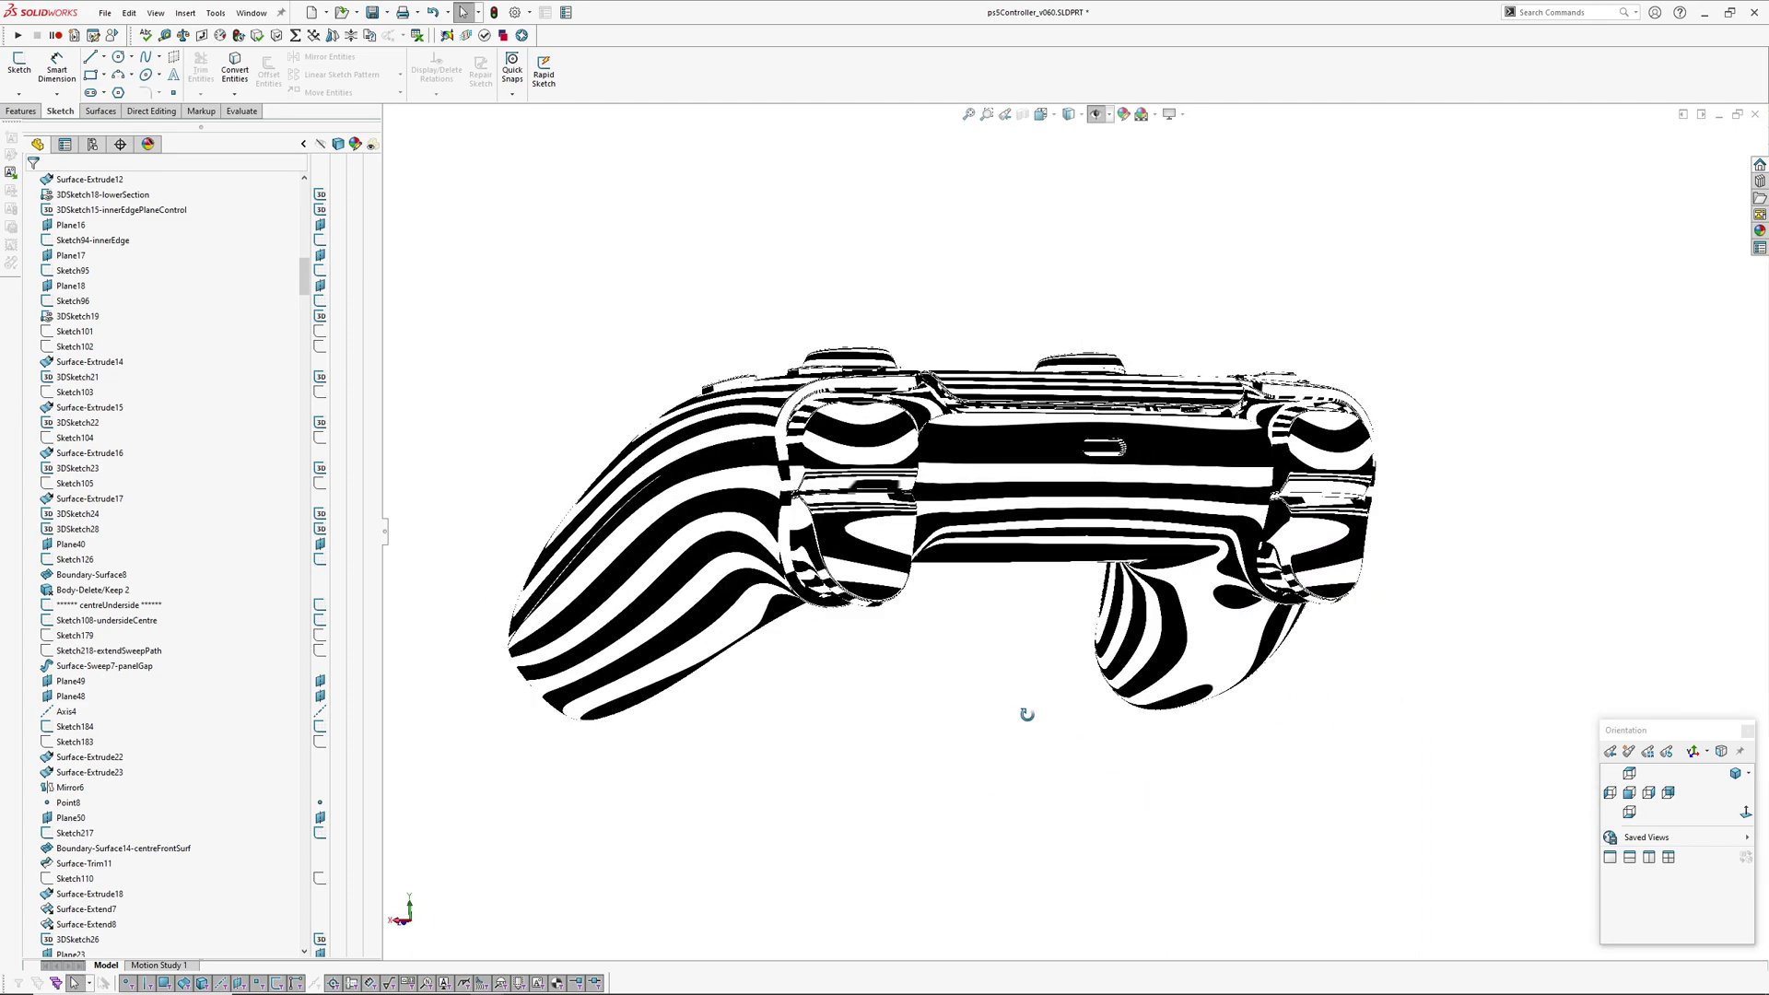
pyautogui.moveTo(1026, 714)
pyautogui.mouseDown(button='middle')
pyautogui.moveTo(1070, 711)
pyautogui.moveTo(1010, 632)
pyautogui.moveTo(1019, 518)
pyautogui.moveTo(1023, 631)
pyautogui.moveTo(1014, 561)
pyautogui.moveTo(931, 553)
pyautogui.moveTo(1090, 590)
pyautogui.moveTo(1273, 449)
pyautogui.moveTo(1076, 567)
pyautogui.moveTo(754, 439)
pyautogui.moveTo(770, 465)
pyautogui.moveTo(793, 458)
pyautogui.moveTo(834, 692)
pyautogui.mouseUp(button='middle')
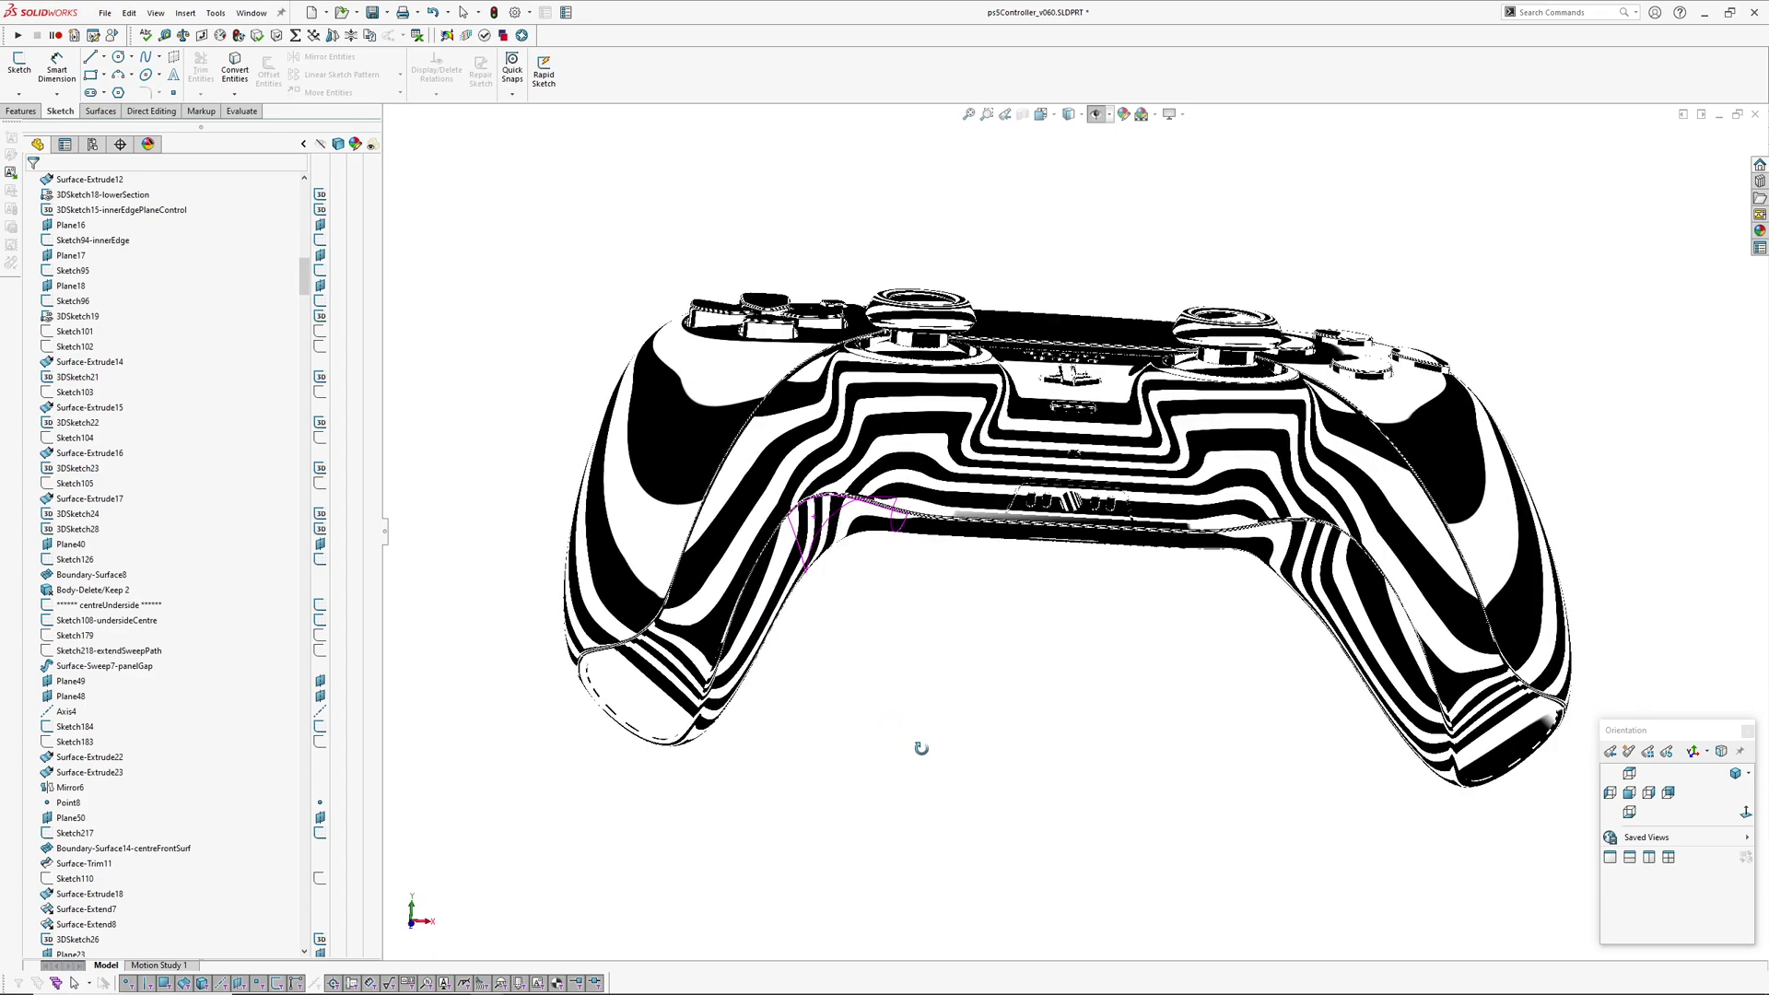
pyautogui.moveTo(922, 748); pyautogui.dragTo(946, 735, button='middle')
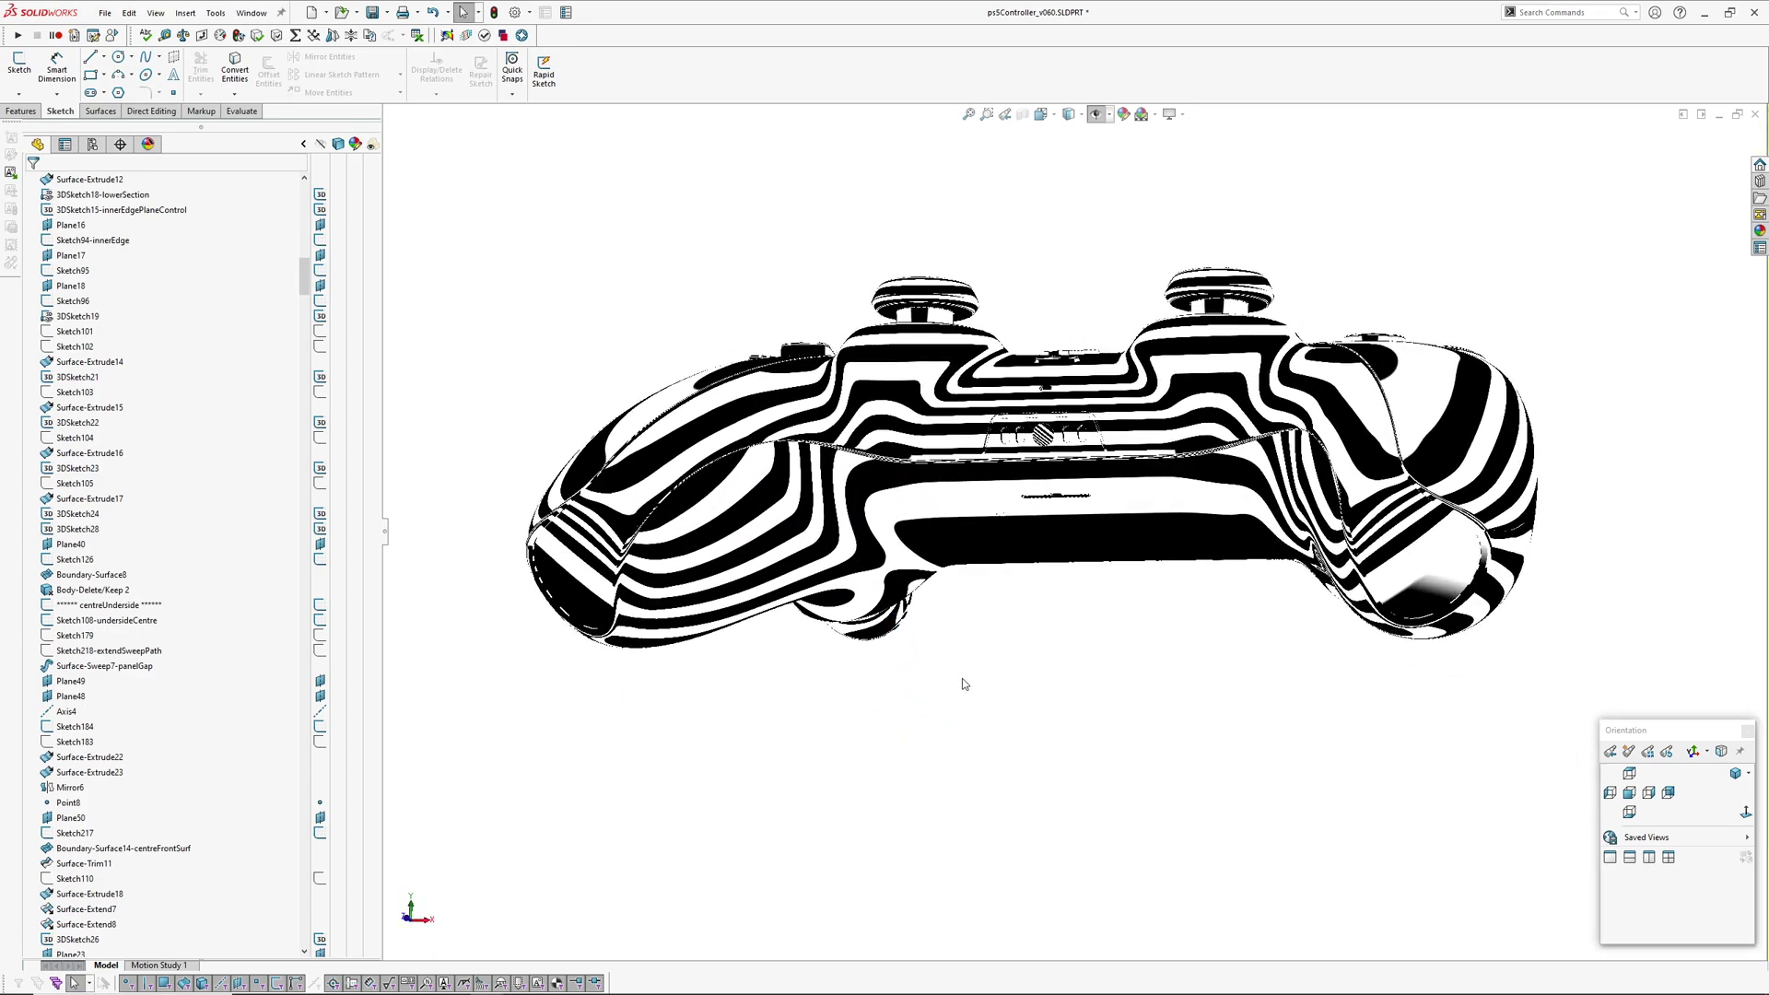
pyautogui.moveTo(987, 679); pyautogui.dragTo(982, 323, button='middle')
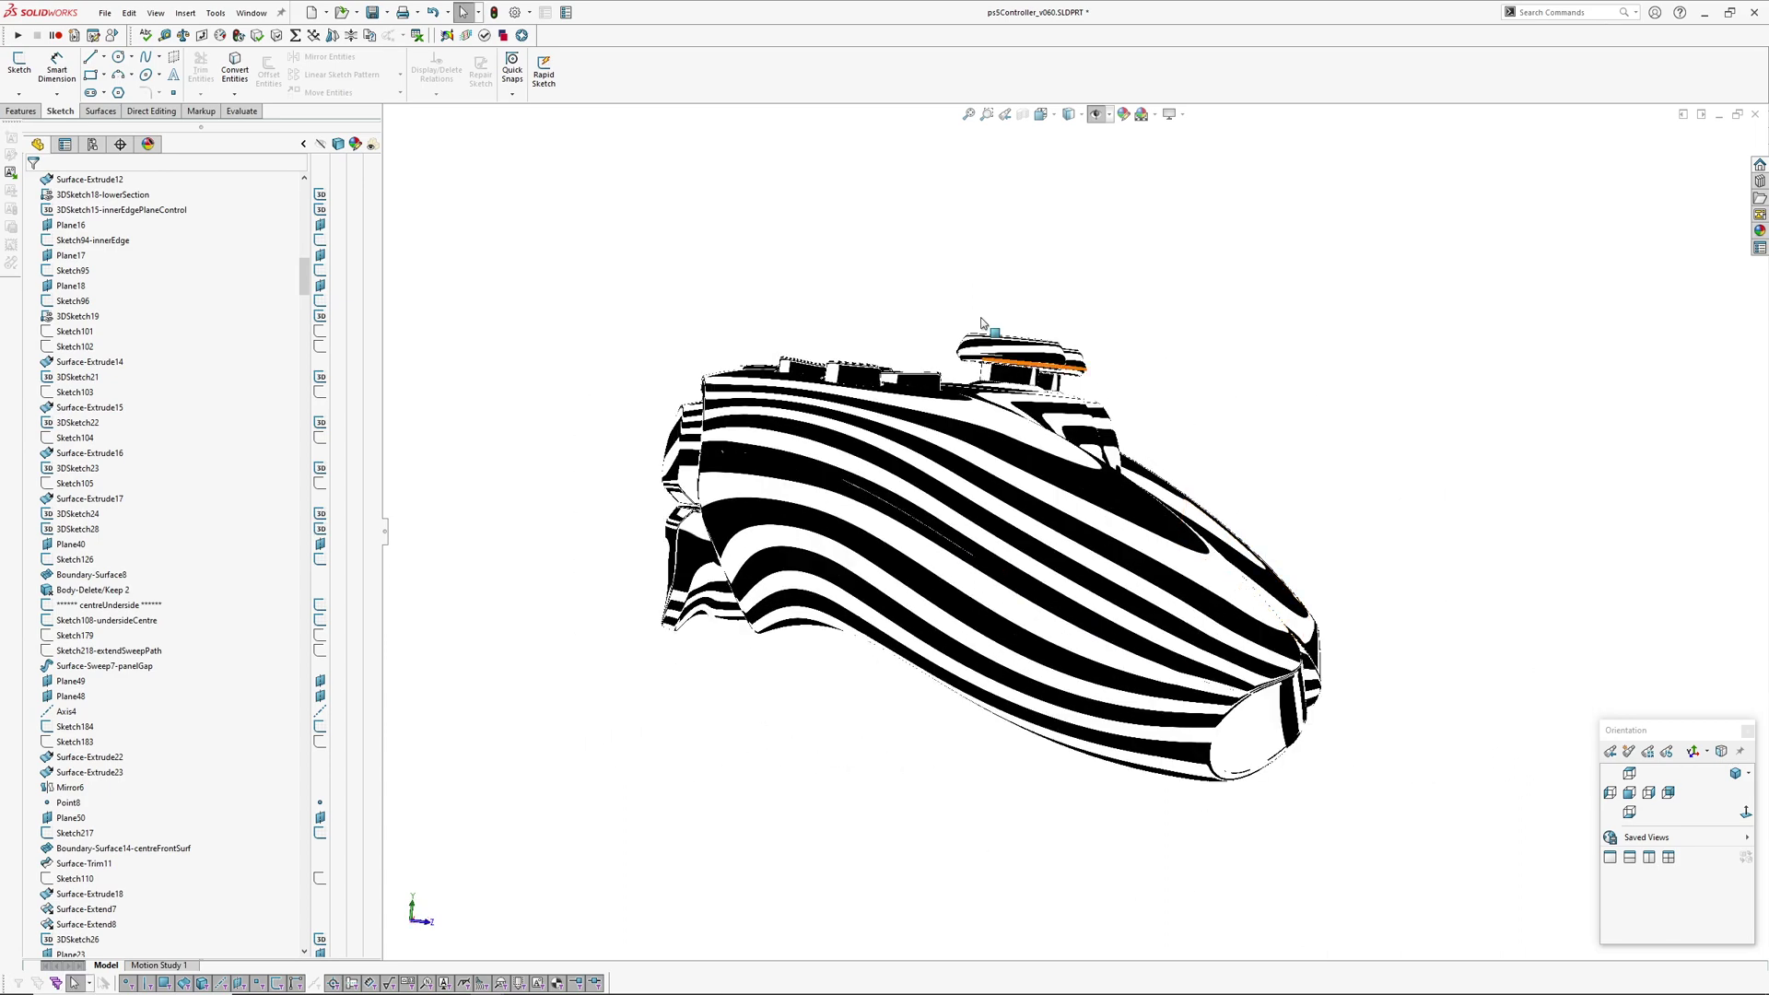
pyautogui.moveTo(1017, 741); pyautogui.dragTo(918, 735, button='middle')
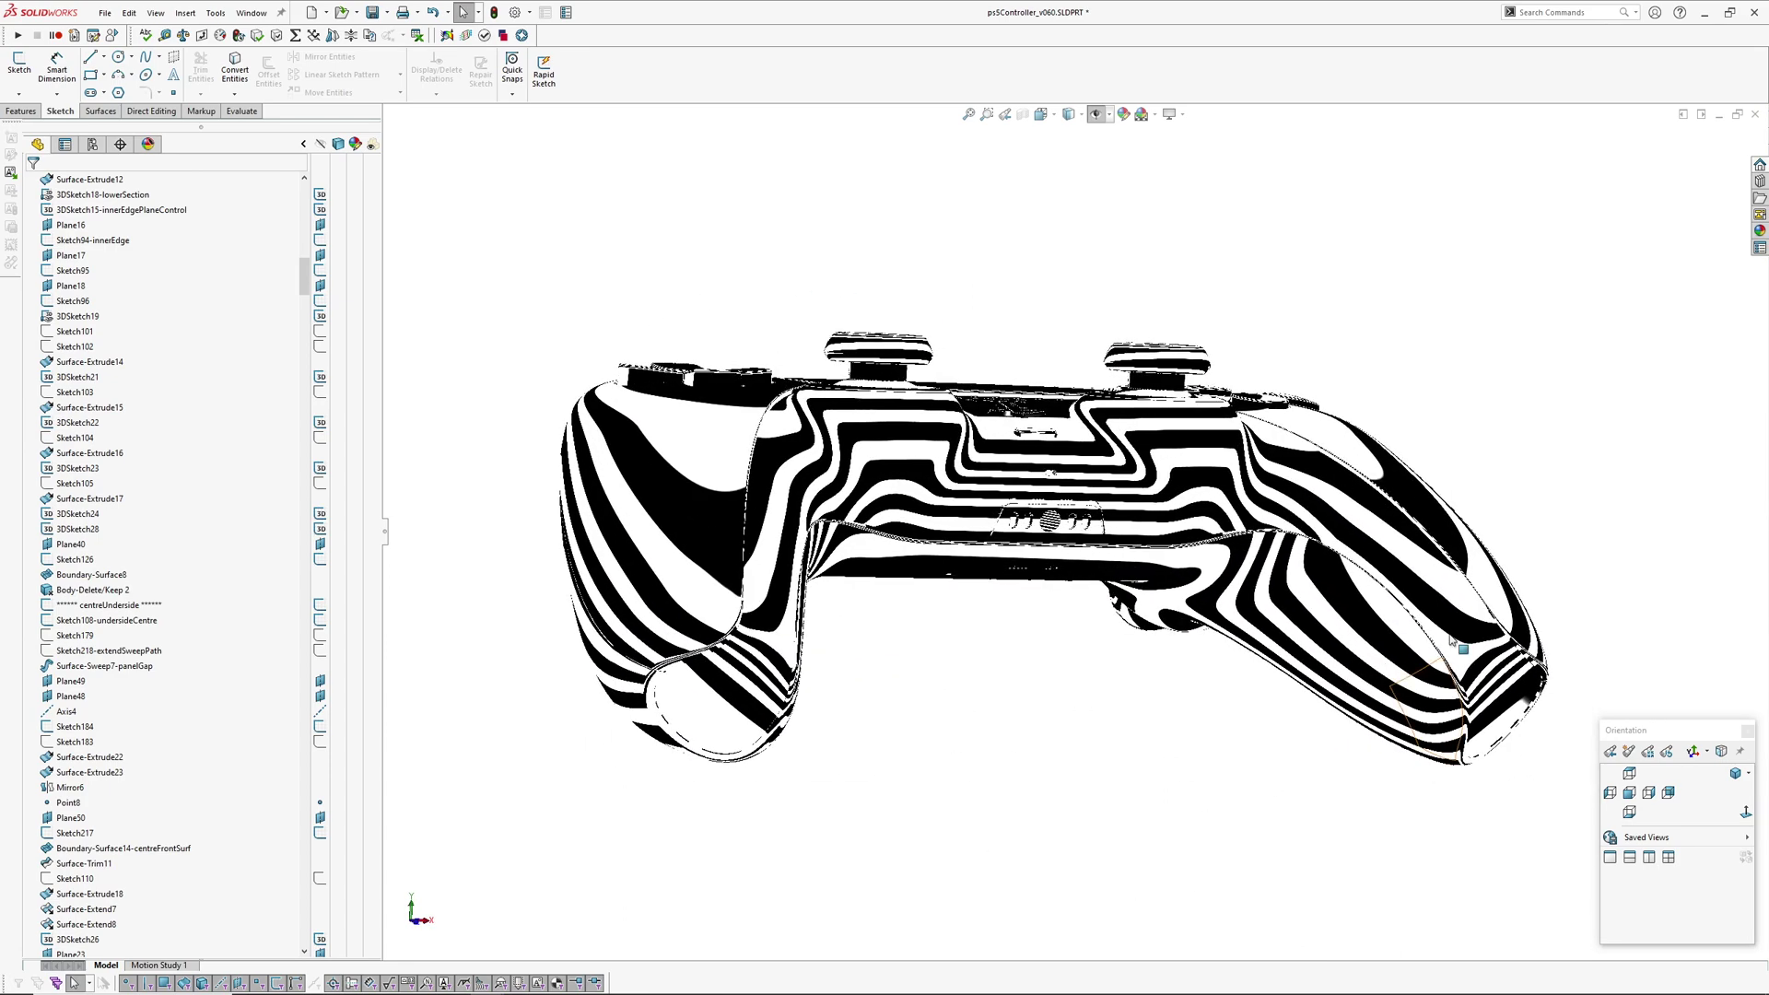
pyautogui.keyDown('ctrl'); pyautogui.moveTo(1235, 560); pyautogui.dragTo(1163, 472, button='middle'); pyautogui.keyUp('ctrl')
# Step: Check the zebra stripes closely where the underside blends into the grip and the trigger recess
pyautogui.scroll(-3, 1092, 591)
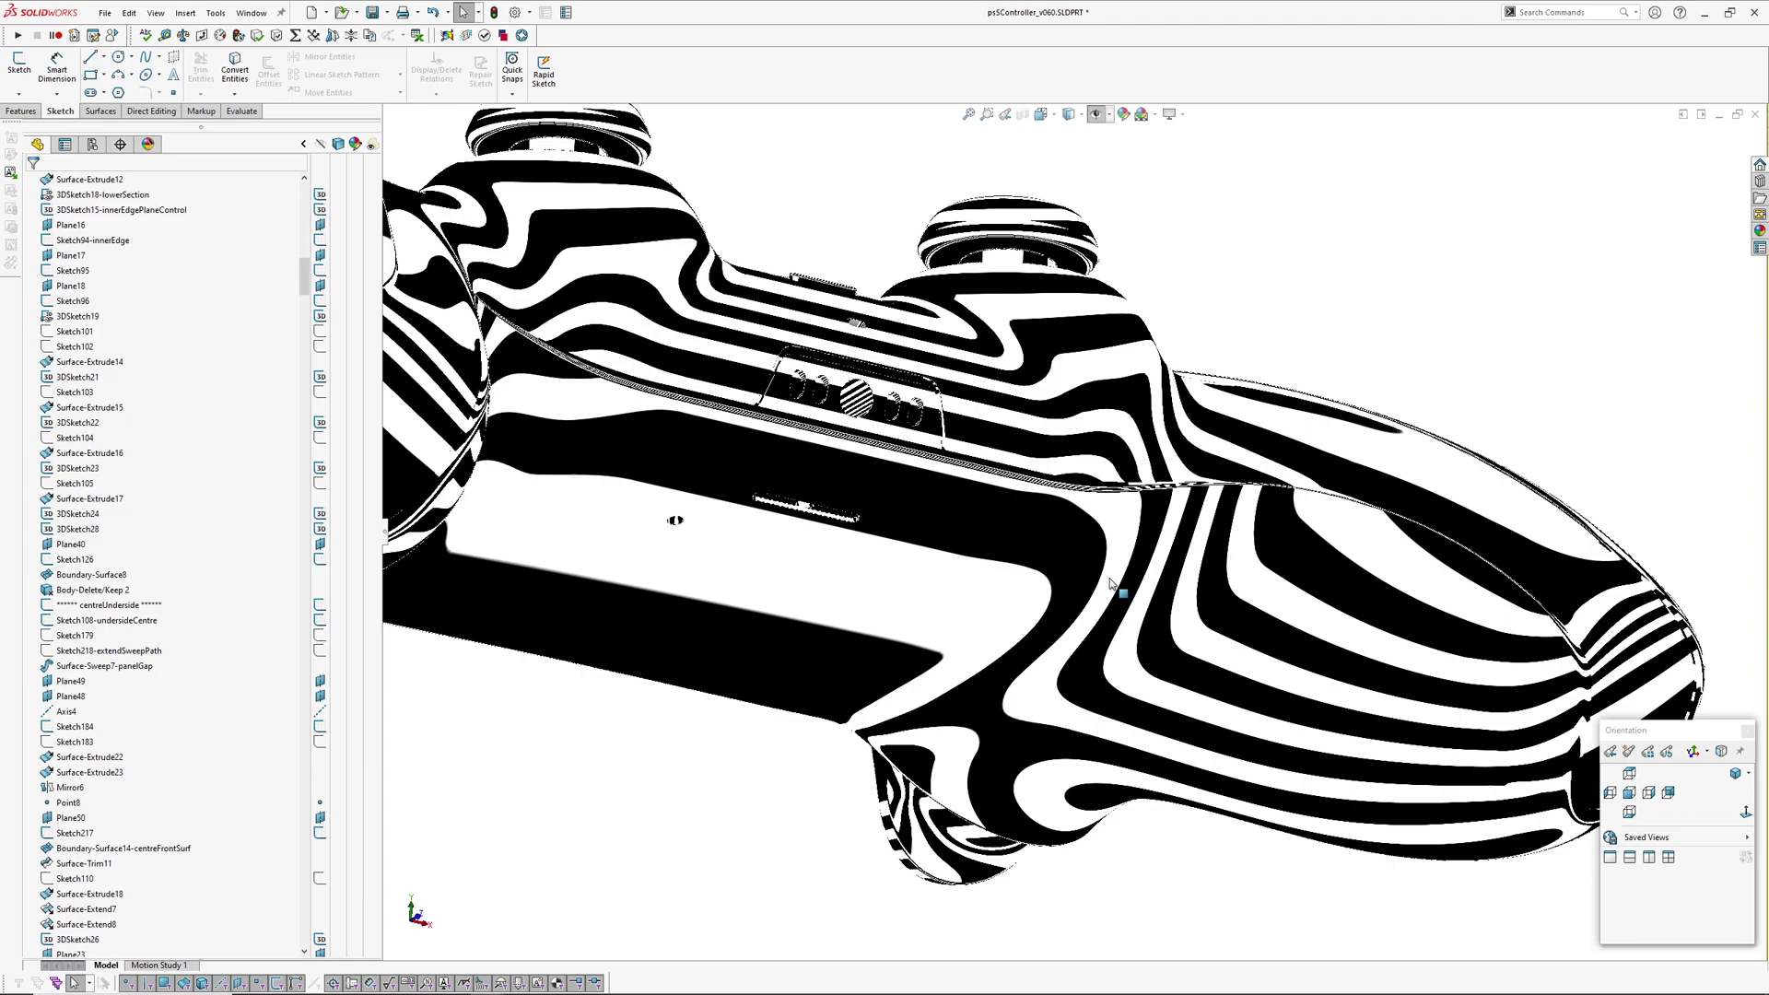
pyautogui.middleClick(1107, 587)
pyautogui.moveTo(1107, 587); pyautogui.dragTo(1163, 523, button='middle')
pyautogui.scroll(1, 1065, 609)
pyautogui.moveTo(988, 595); pyautogui.dragTo(996, 551, button='middle')
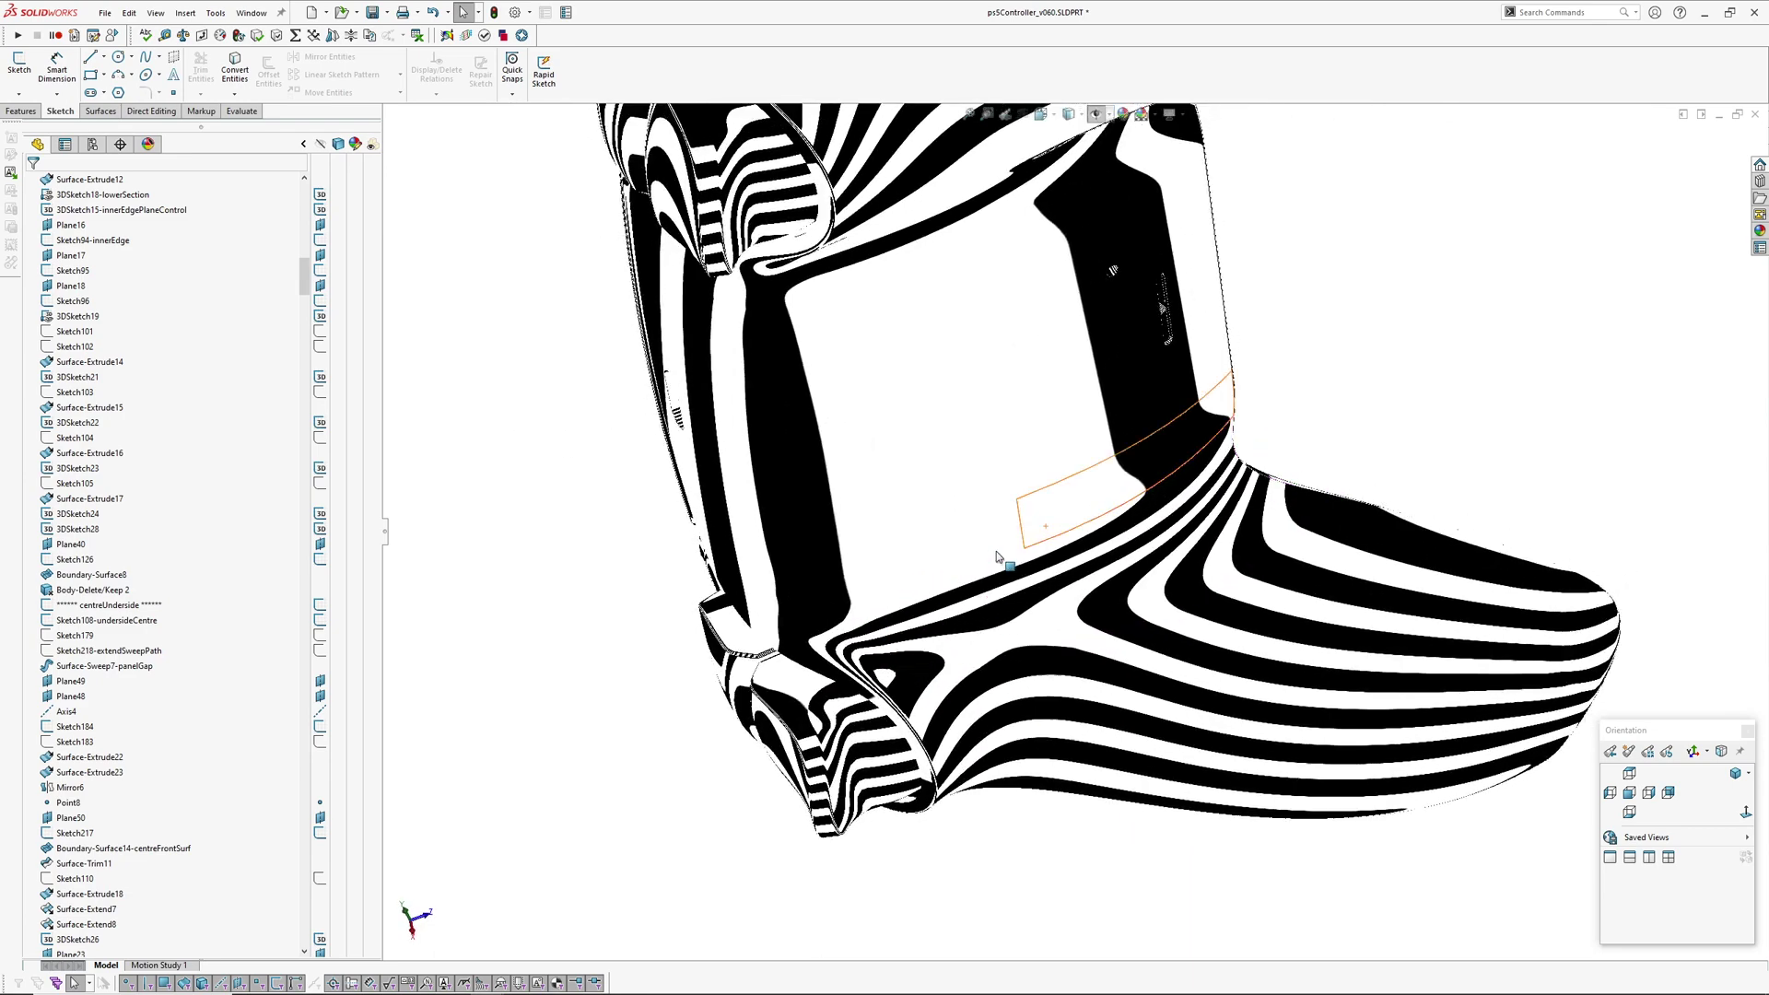
pyautogui.scroll(-3, 897, 665)
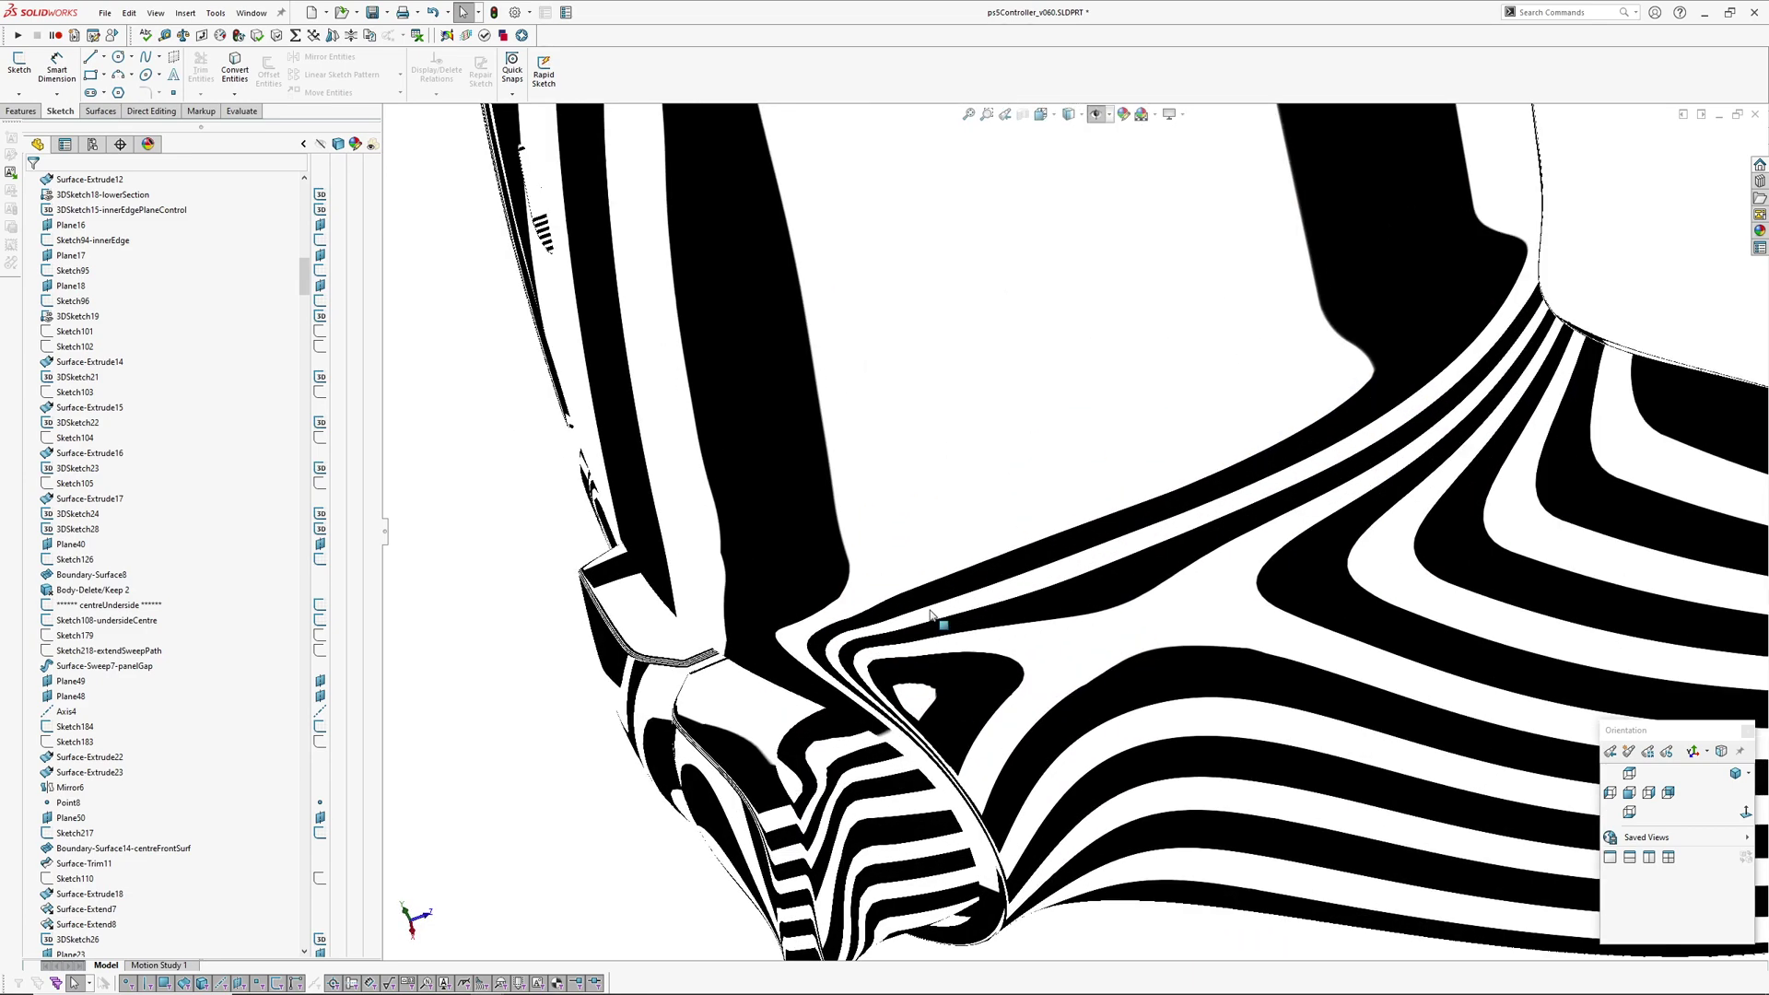
pyautogui.moveTo(896, 665); pyautogui.dragTo(854, 523, button='middle')
pyautogui.moveTo(719, 573); pyautogui.dragTo(1143, 762, button='middle')
pyautogui.scroll(-2, 1041, 468)
pyautogui.moveTo(1041, 468); pyautogui.dragTo(942, 599, button='middle')
pyautogui.scroll(-2, 941, 600)
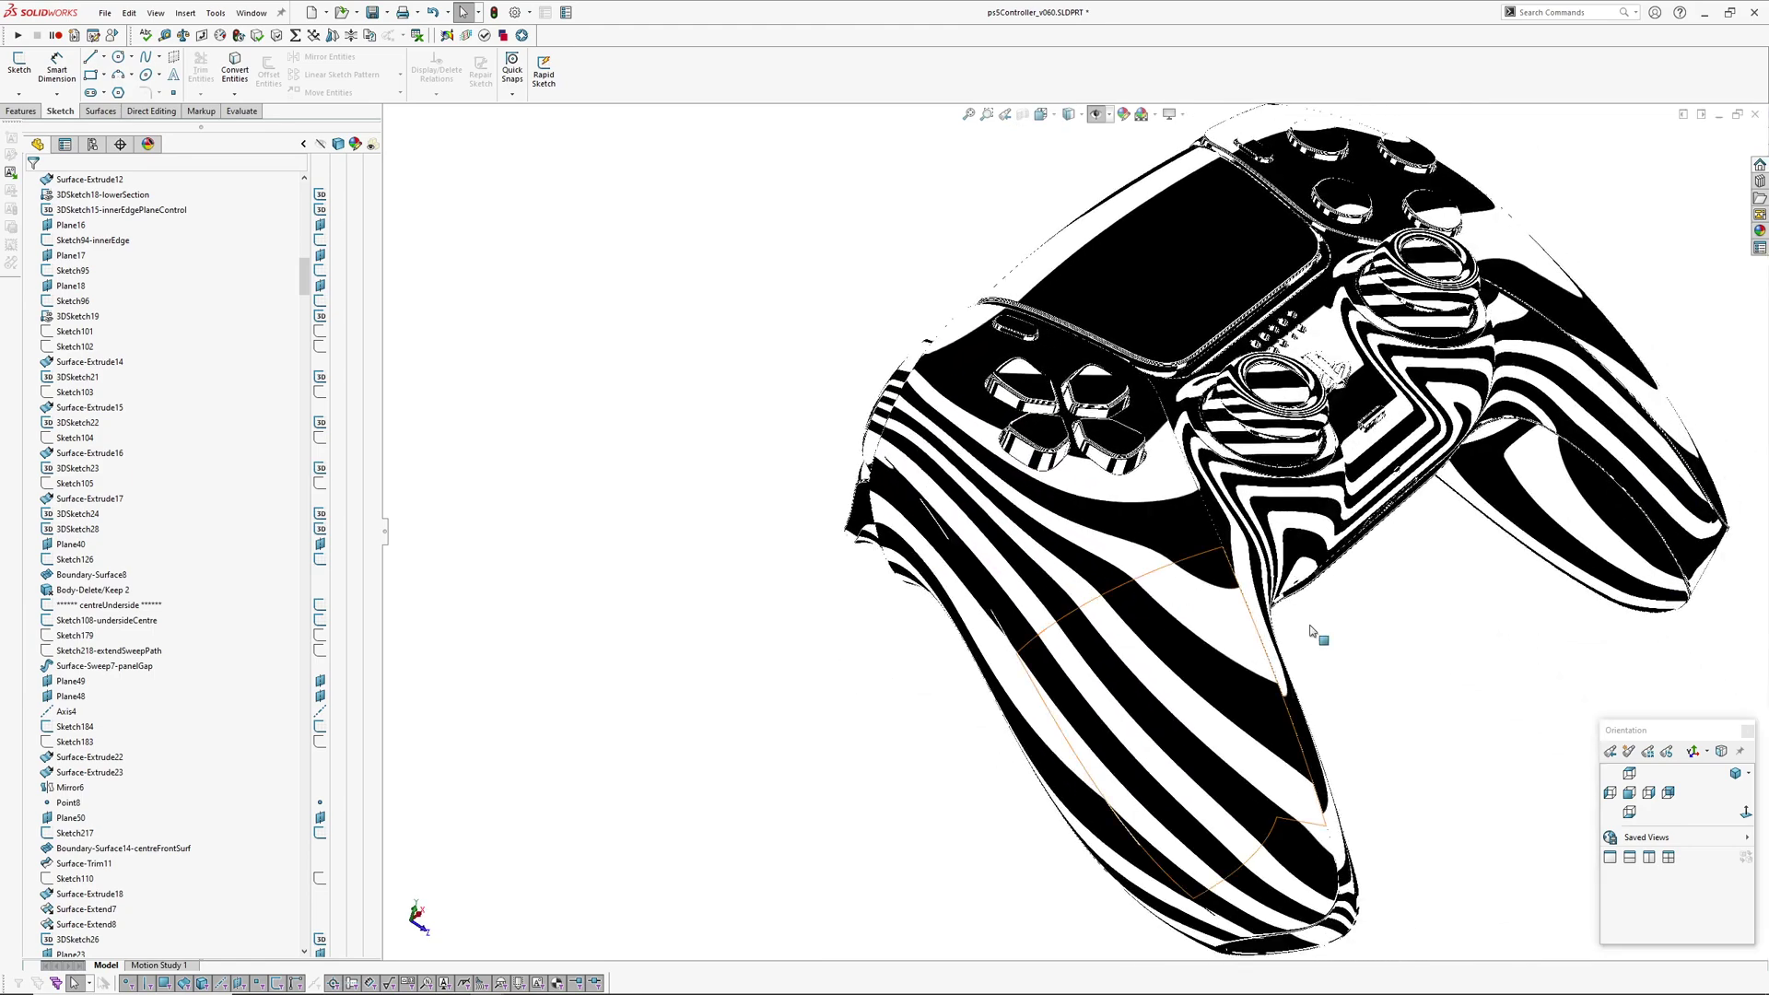
# Step: Inspect the zebra stripes across the black centre section, thumbstick bases and upper handle surfaces
pyautogui.moveTo(1241, 618); pyautogui.dragTo(1152, 636, button='middle')
pyautogui.scroll(-2, 1115, 519)
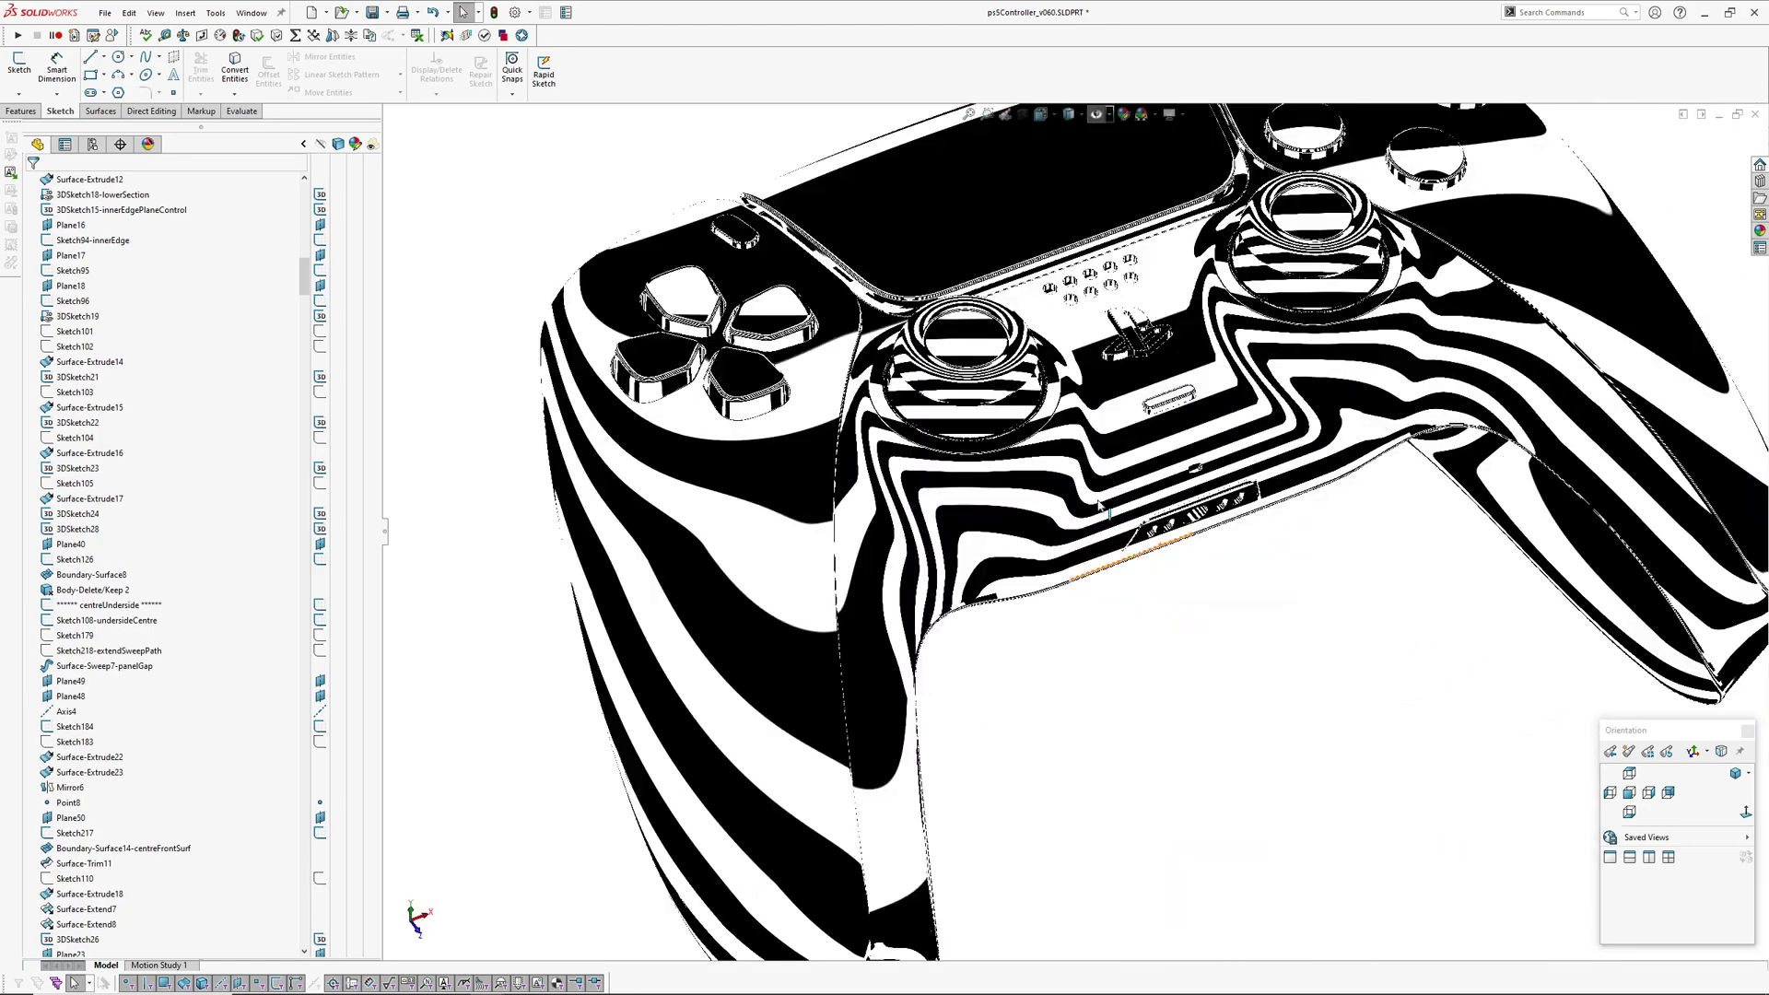
pyautogui.keyDown('ctrl'); pyautogui.moveTo(1098, 499); pyautogui.dragTo(1032, 558, button='middle'); pyautogui.keyUp('ctrl')
pyautogui.scroll(-1, 1063, 533)
pyautogui.scroll(-1, 1037, 645)
pyautogui.keyDown('ctrl'); pyautogui.moveTo(1036, 665); pyautogui.dragTo(1004, 638, button='middle'); pyautogui.keyUp('ctrl')
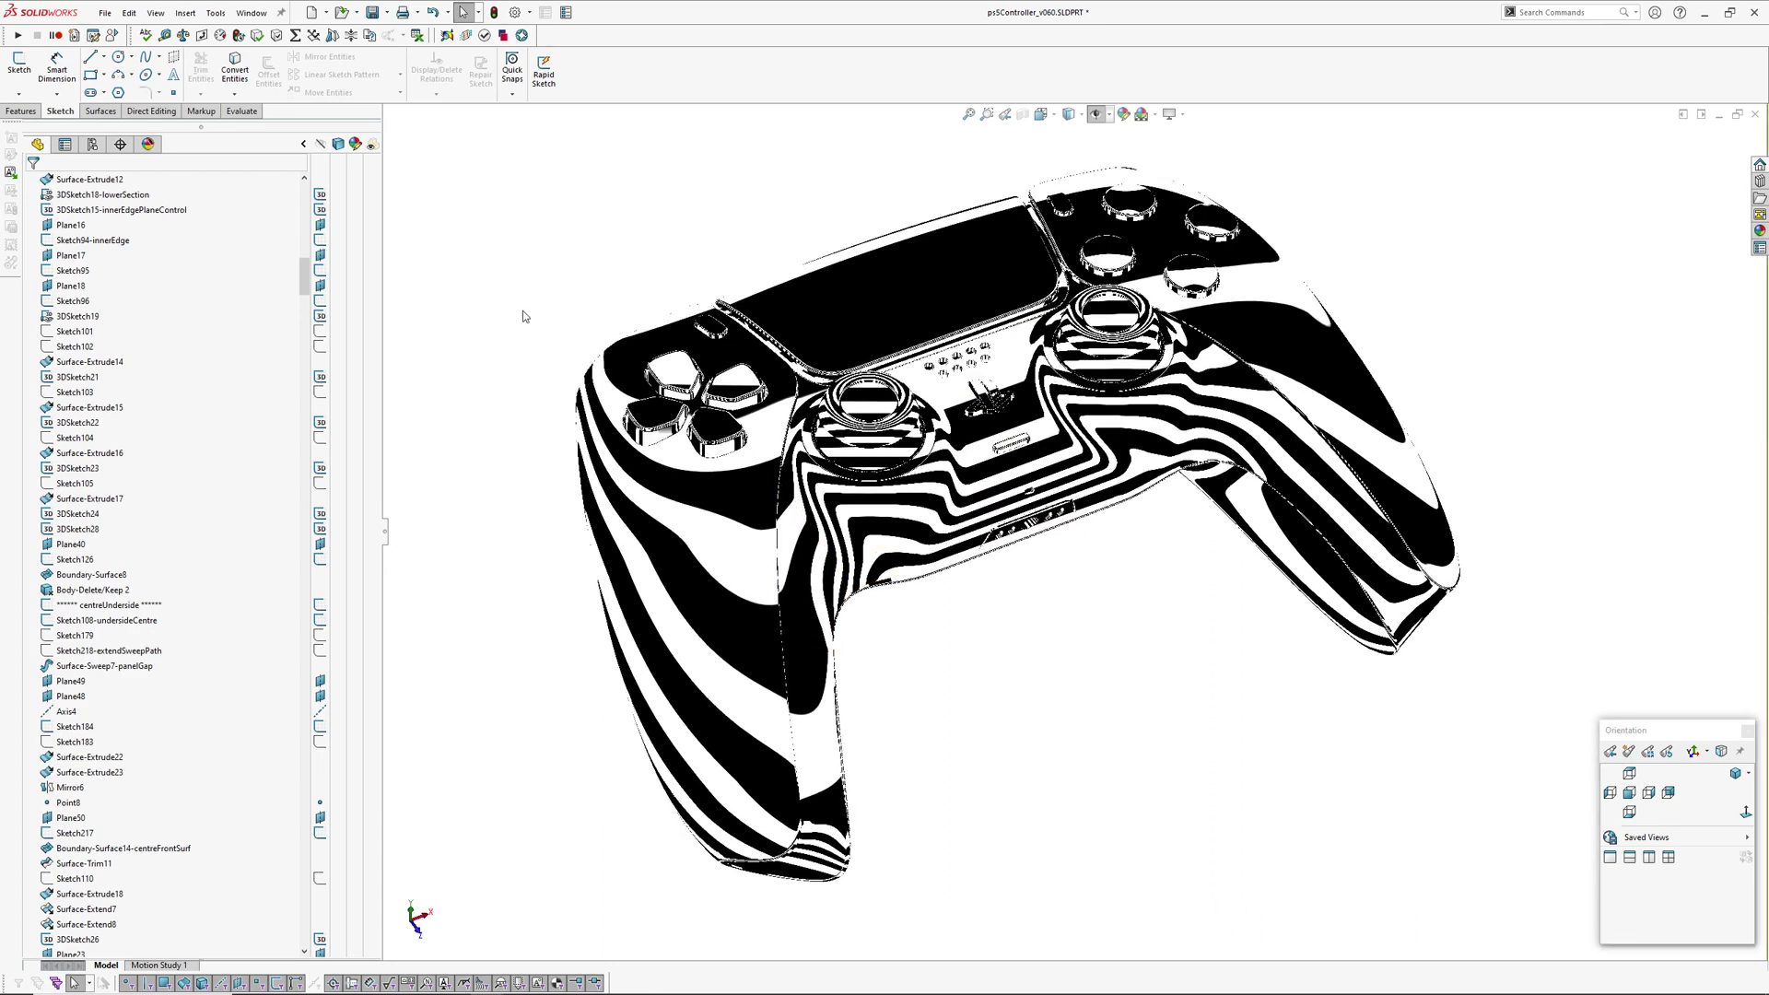
# Step: Turn off the zebra stripes, show the model shaded without edges, and view its rear and underside
pyautogui.press('z')
pyautogui.moveTo(995, 544); pyautogui.dragTo(926, 618, button='middle')
pyautogui.moveTo(1035, 655); pyautogui.dragTo(1092, 544, button='middle')
pyautogui.scroll(-2, 1002, 699)
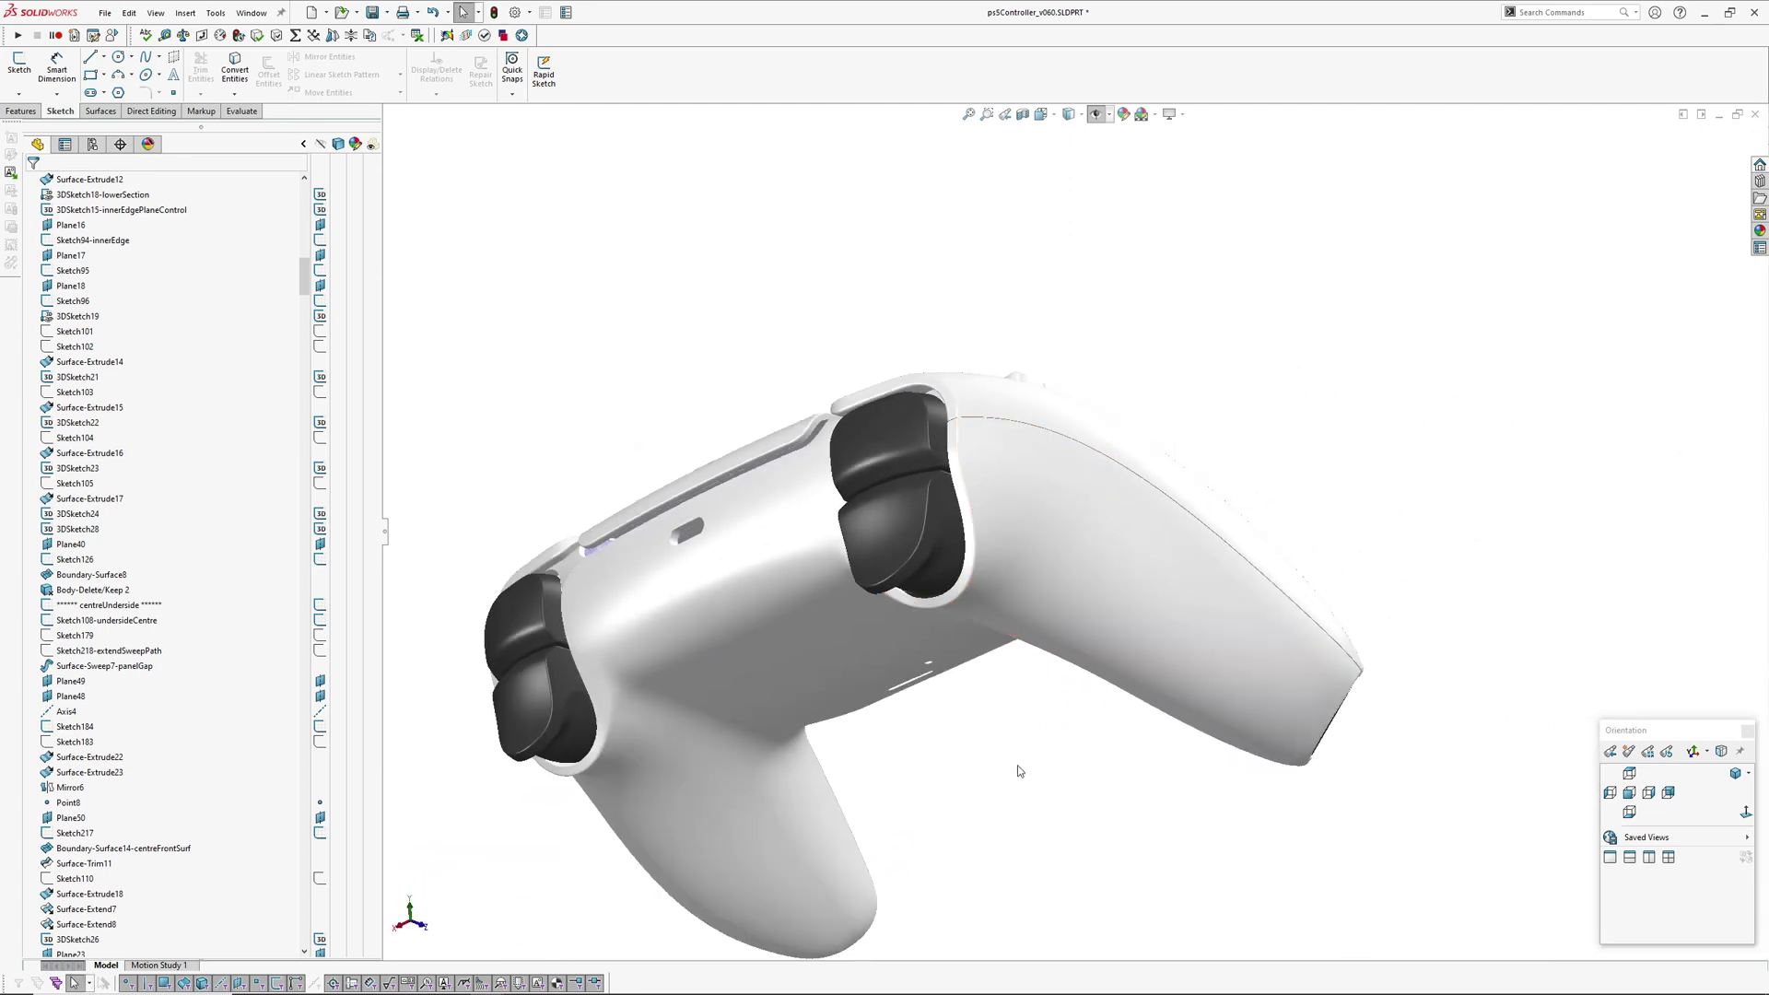
pyautogui.moveTo(1019, 770)
pyautogui.mouseDown(button='middle')
pyautogui.moveTo(1042, 639)
pyautogui.moveTo(1035, 671)
pyautogui.moveTo(1023, 655)
pyautogui.moveTo(1046, 624)
pyautogui.moveTo(1040, 738)
pyautogui.mouseUp(button='middle')
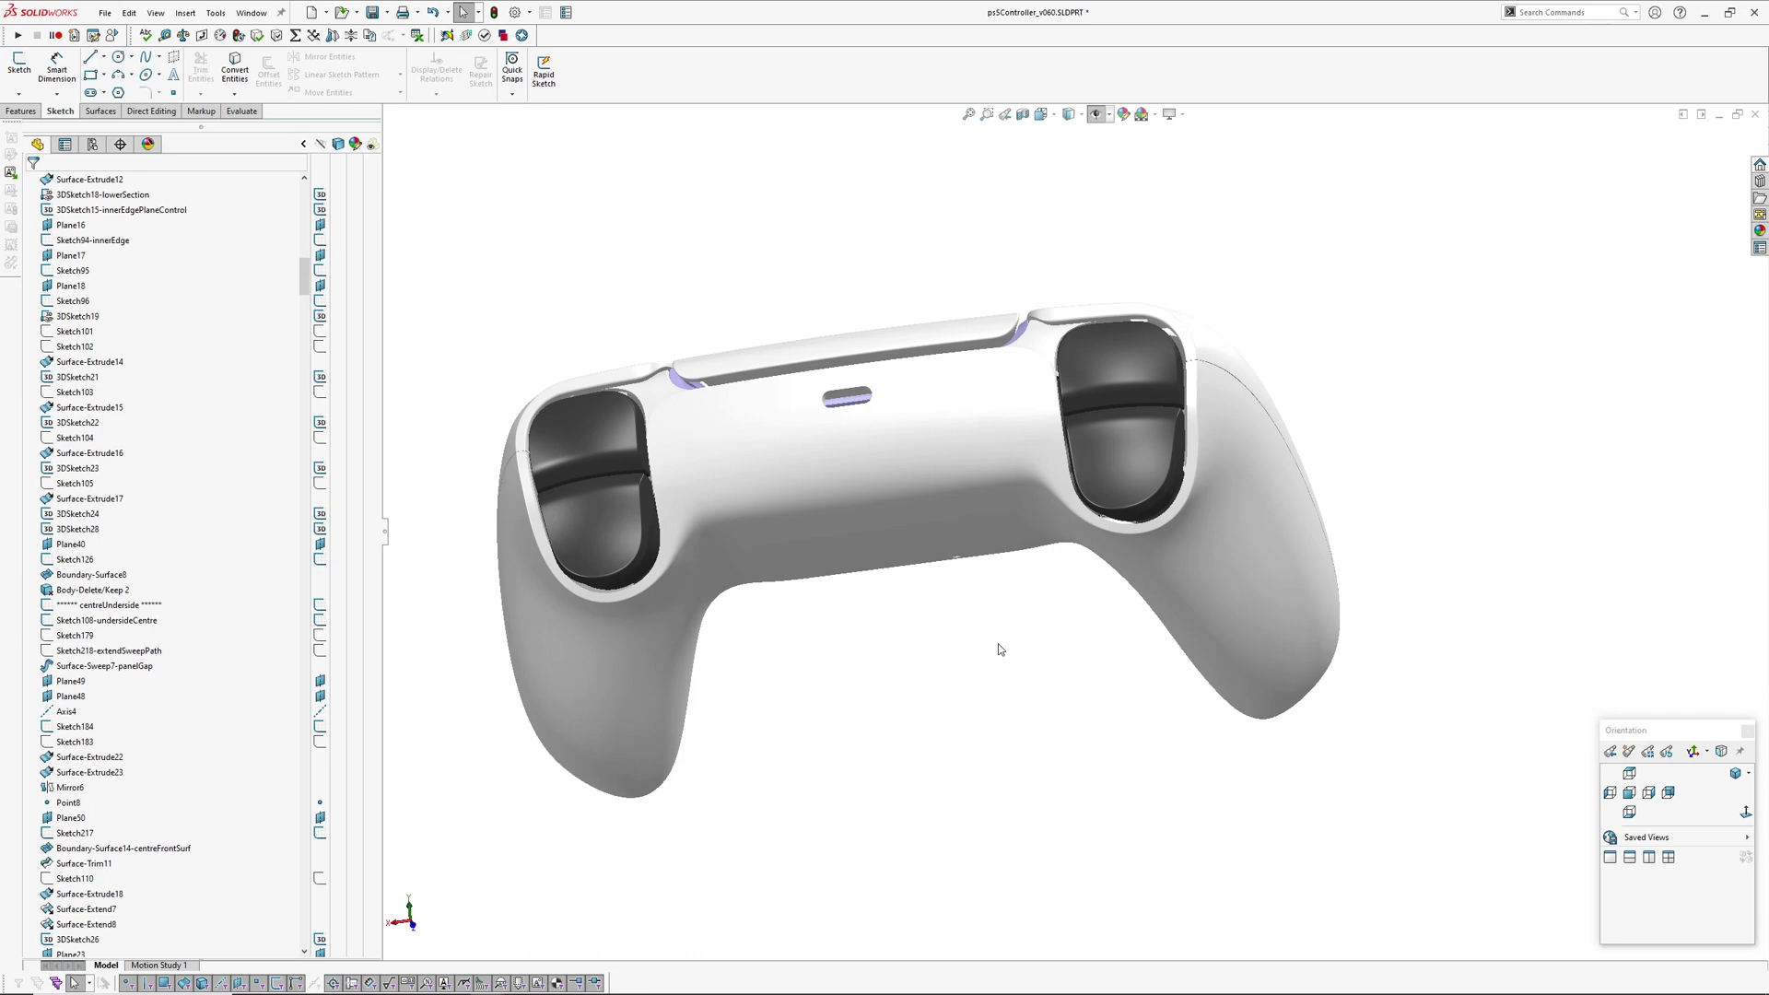
pyautogui.moveTo(999, 650); pyautogui.dragTo(1067, 617, button='middle')
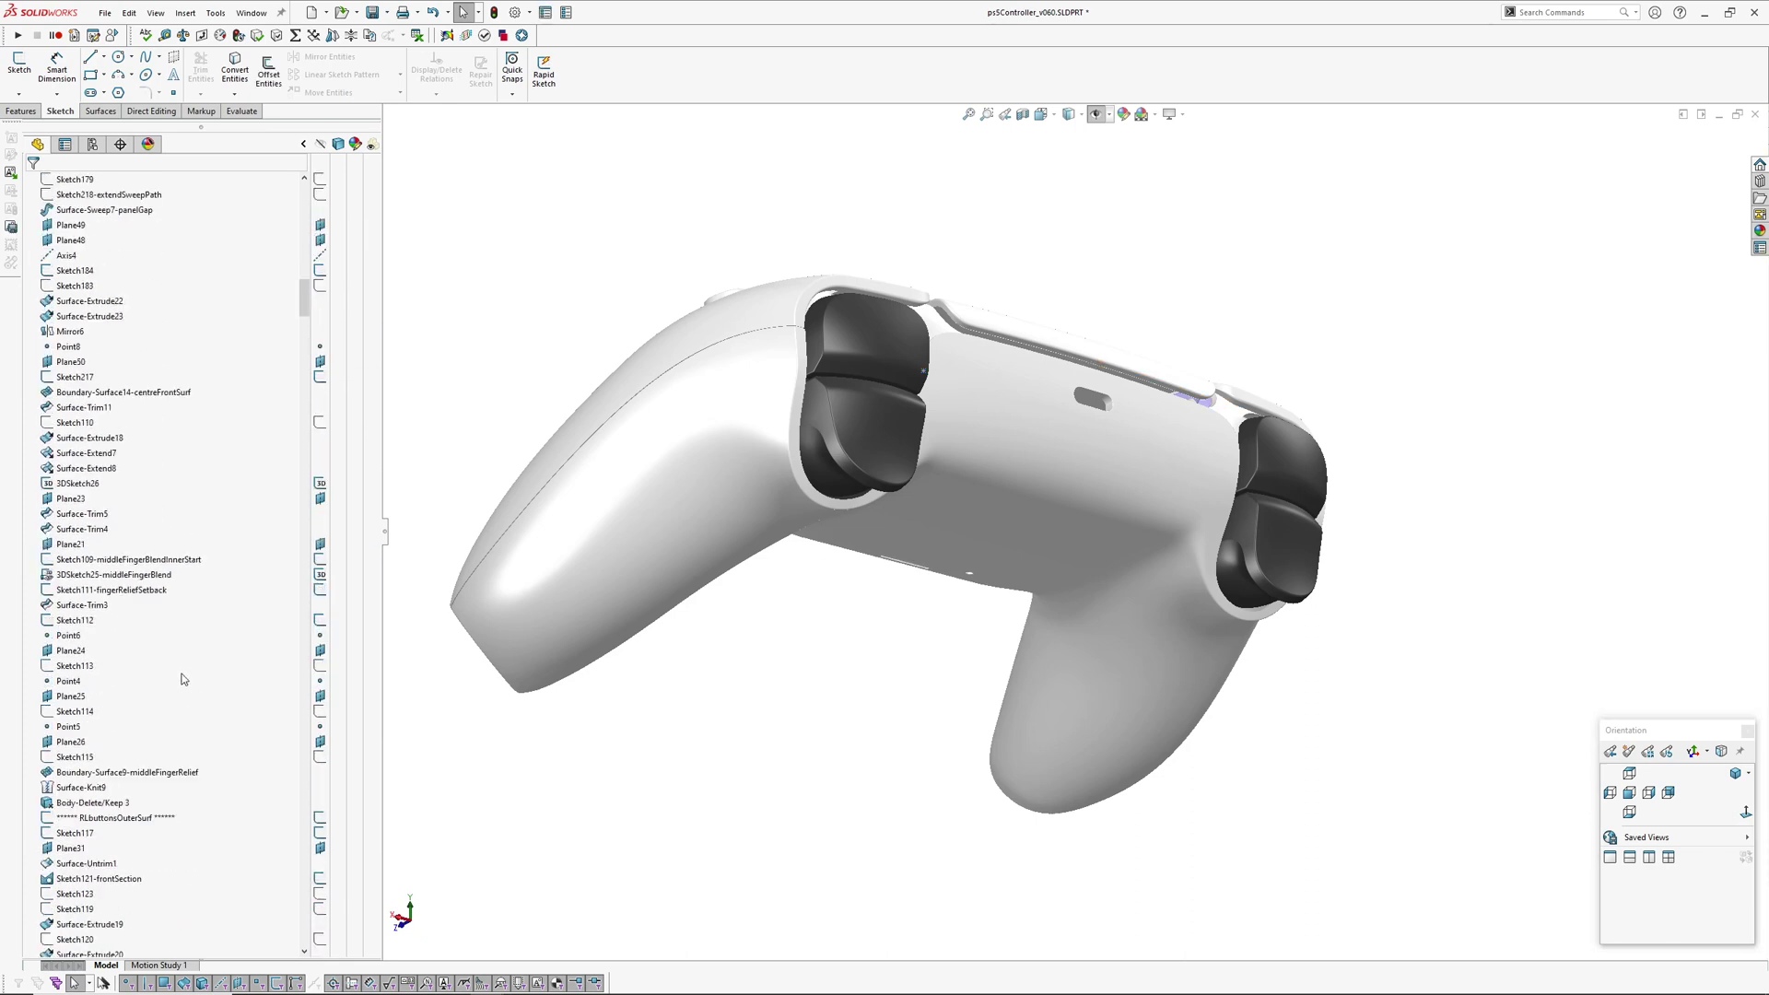
# Step: Look through the feature history from the underside features past the RLbuttonsOuterSurf and handleToUndersideBlend sections to the later surface features
pyautogui.scroll(-7, 183, 680)
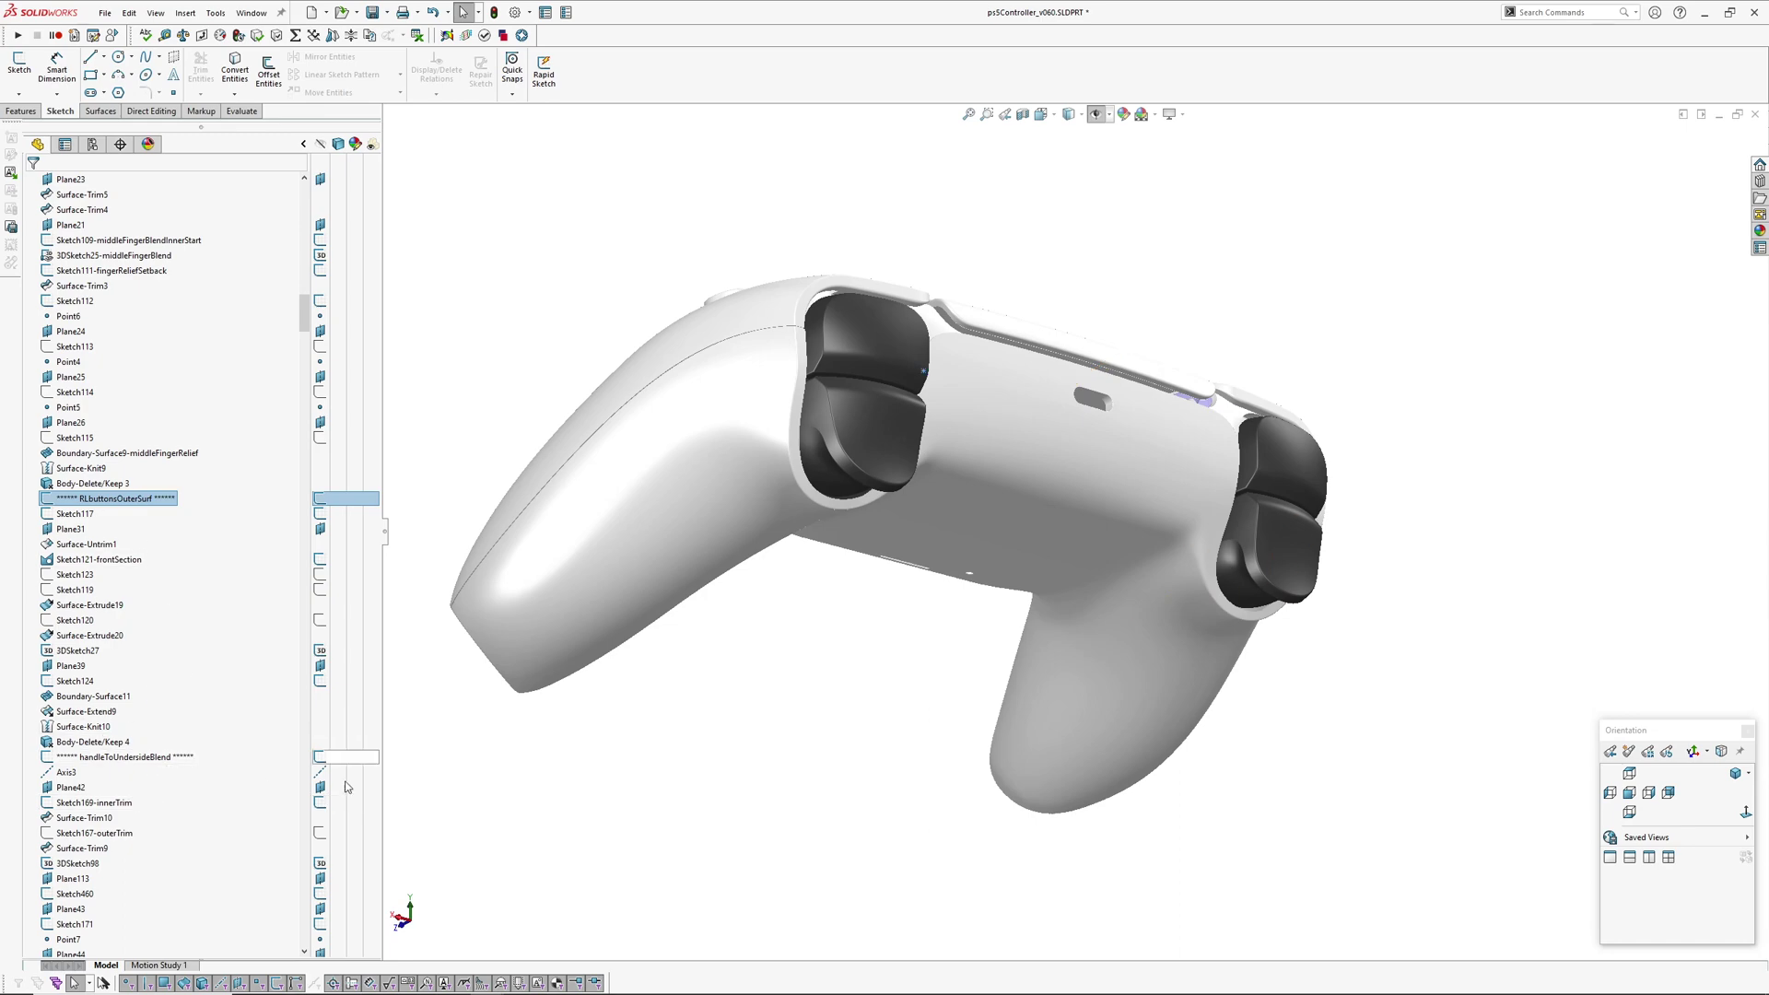
pyautogui.moveTo(304, 327); pyautogui.dragTo(304, 645)
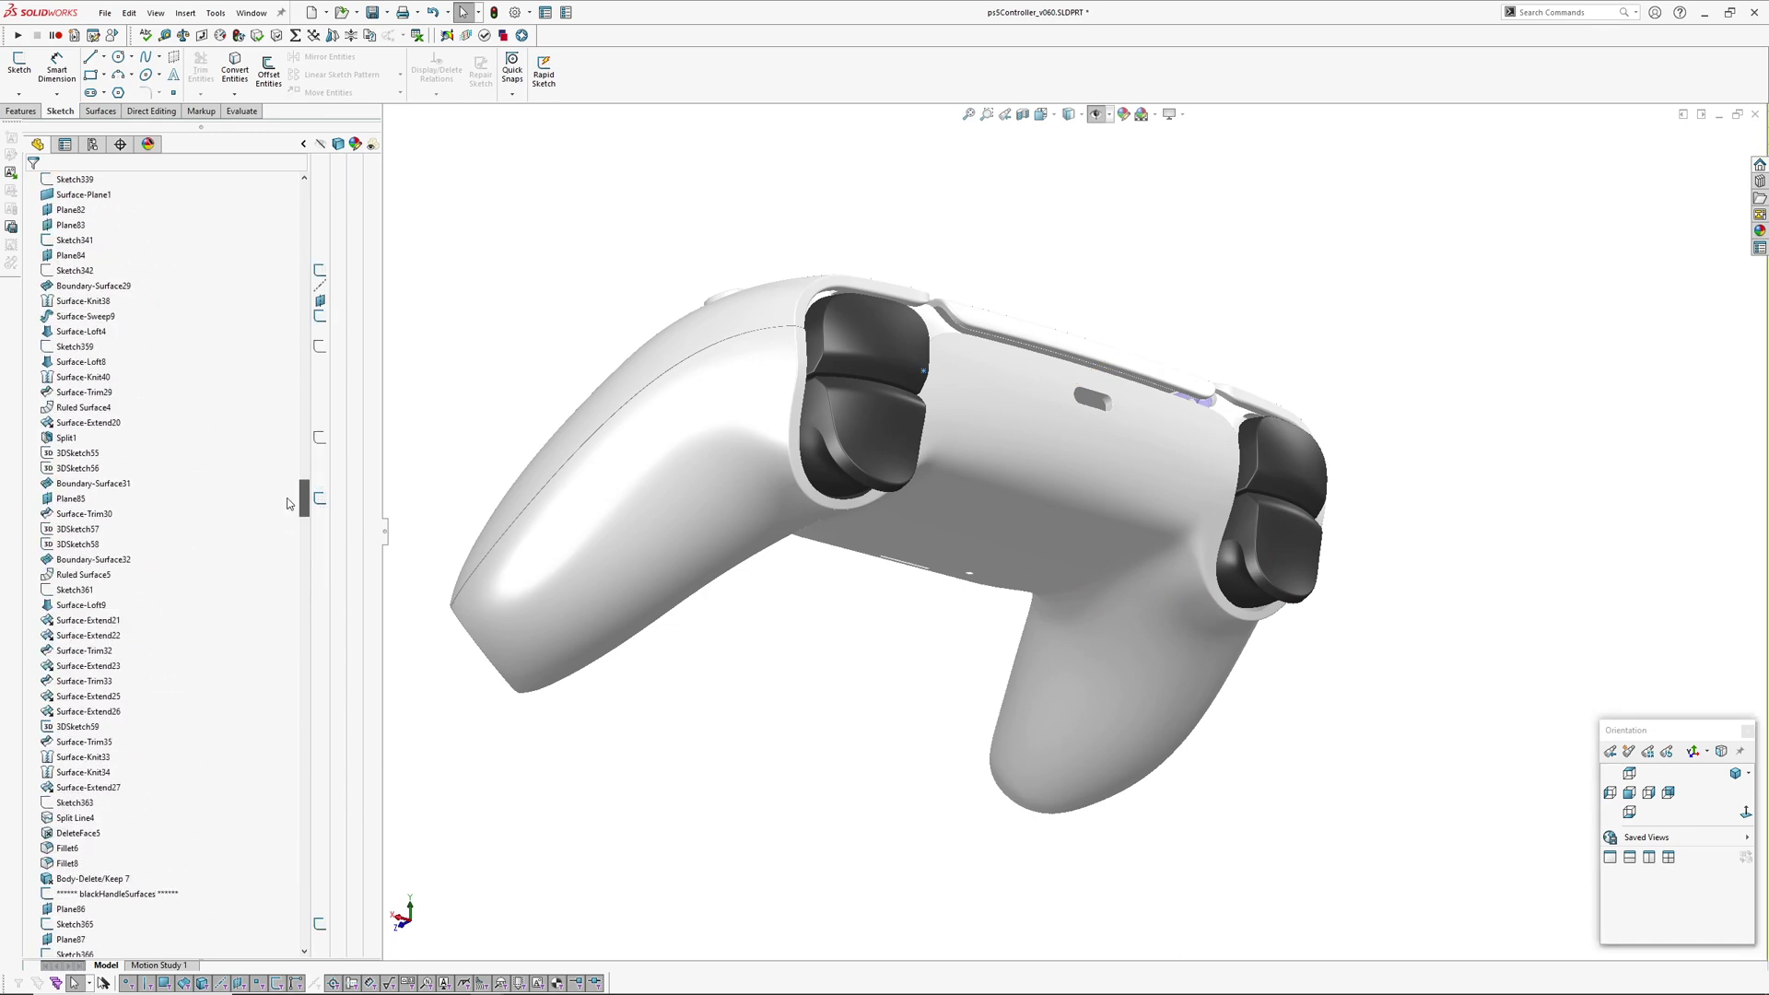
pyautogui.scroll(5, 289, 503)
# Step: Examine the trigger recess, its rim and the surrounding rear shell surfaces up close
pyautogui.moveTo(857, 625); pyautogui.dragTo(866, 235, button='middle')
pyautogui.scroll(-4, 922, 411)
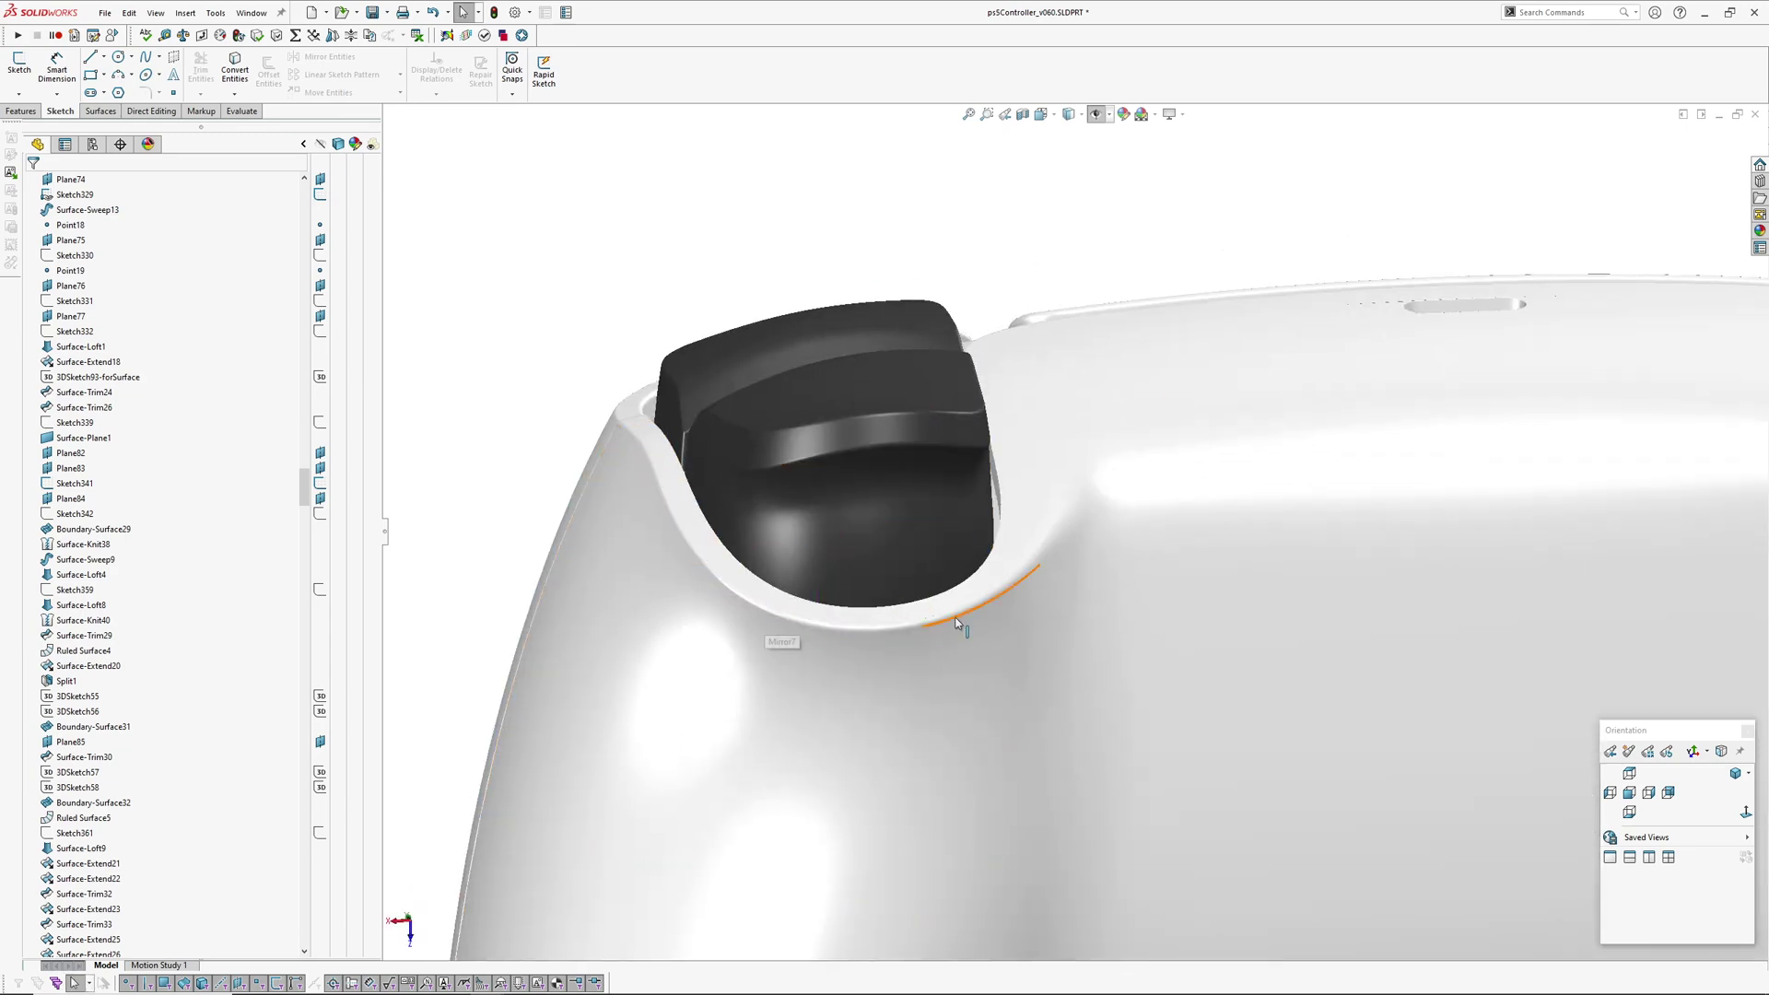
pyautogui.scroll(2, 1078, 542)
pyautogui.moveTo(1143, 500); pyautogui.dragTo(788, 221, button='middle')
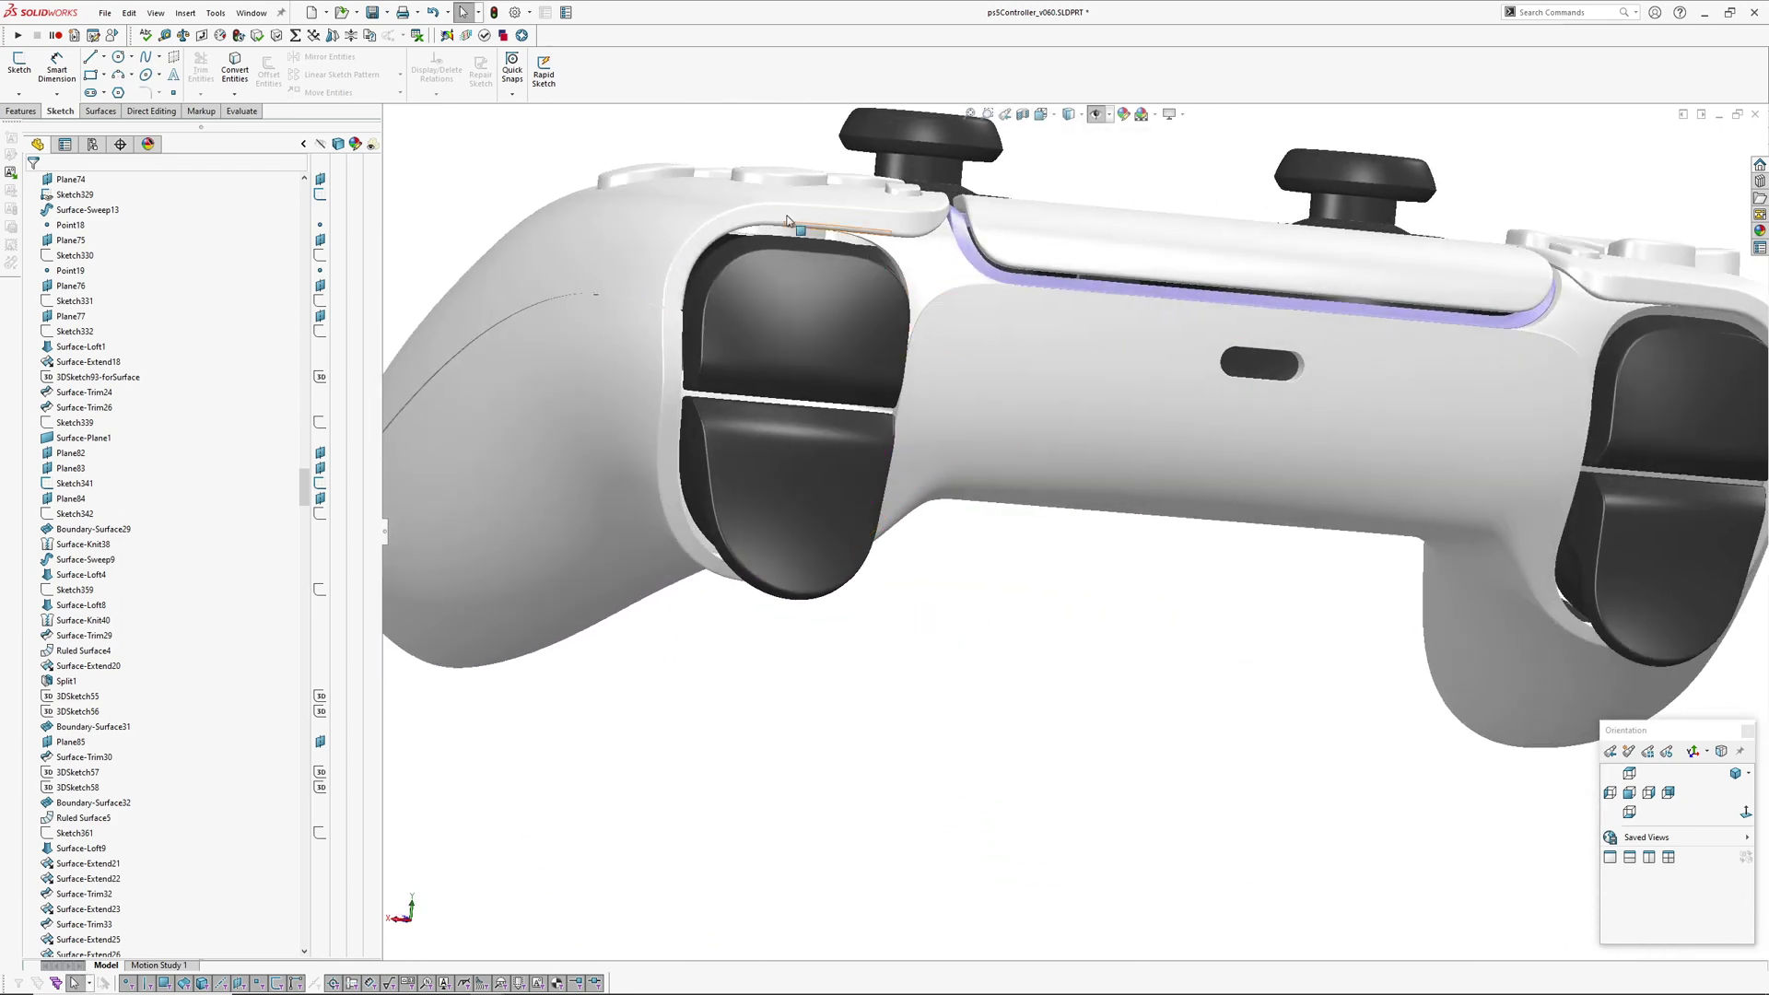
pyautogui.moveTo(888, 505); pyautogui.dragTo(933, 194, button='middle')
pyautogui.scroll(-2, 680, 480)
pyautogui.moveTo(717, 442); pyautogui.dragTo(808, 631, button='middle')
pyautogui.moveTo(853, 572); pyautogui.dragTo(1004, 404, button='middle')
pyautogui.scroll(3, 781, 502)
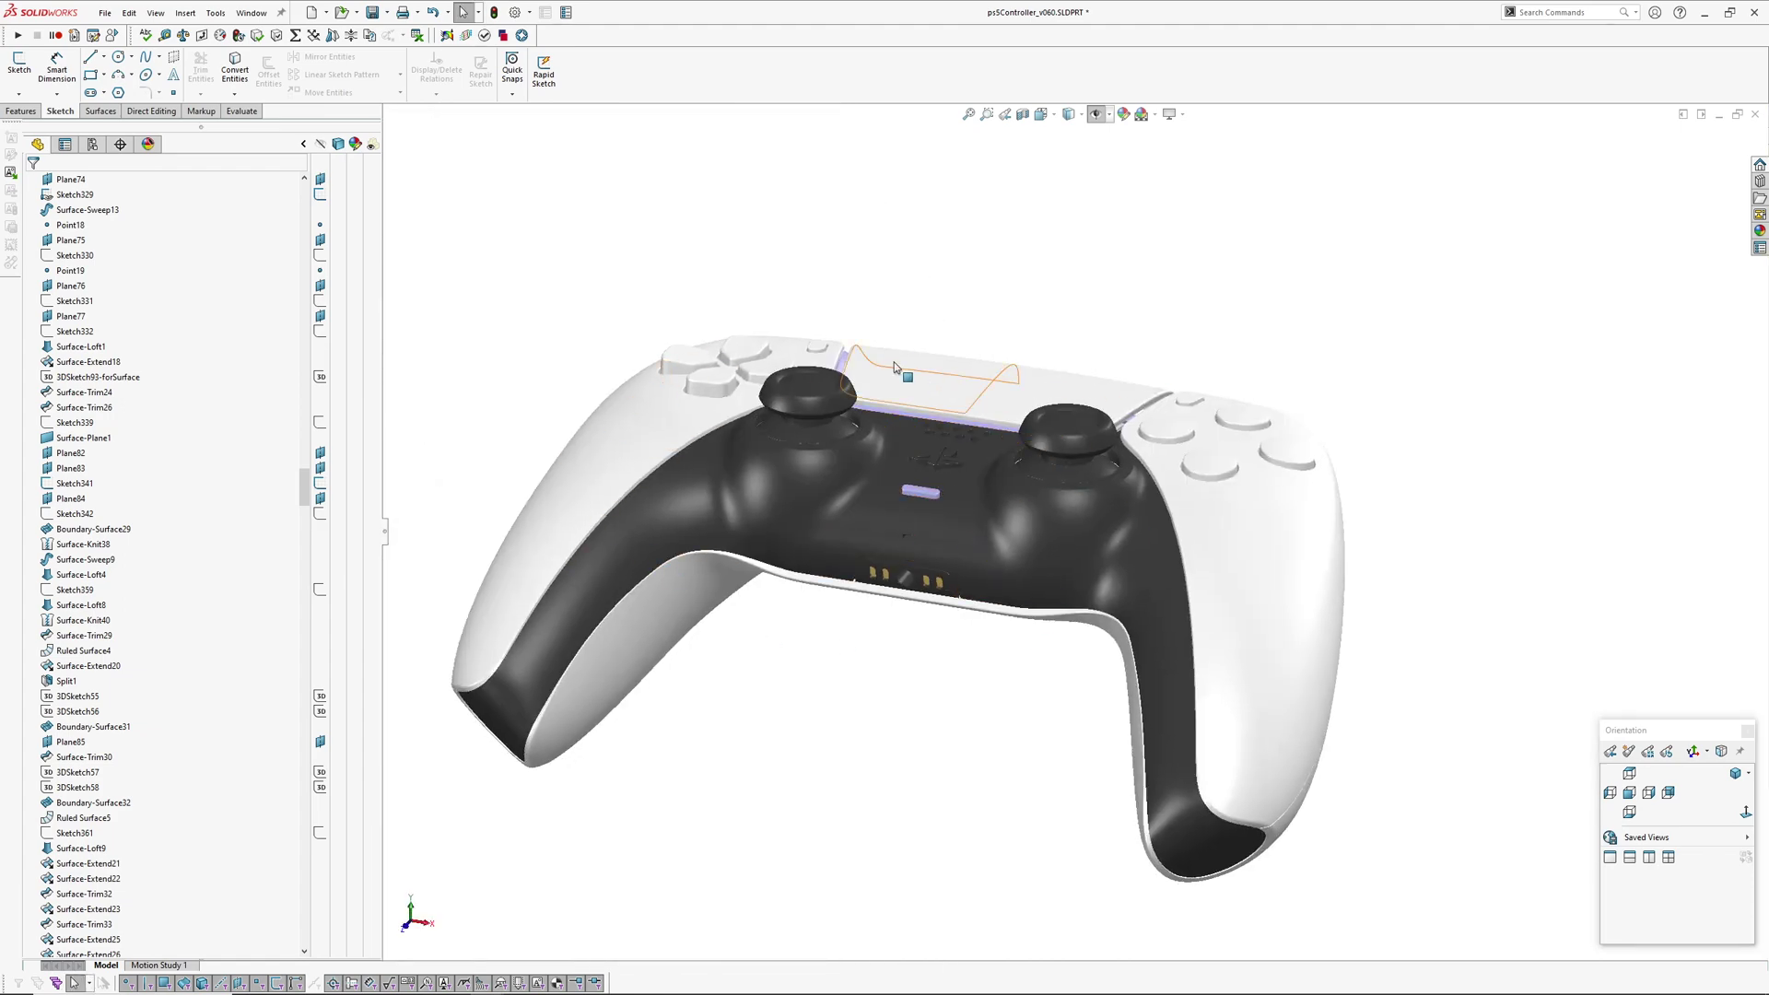
# Step: Examine the shell around the directional buttons and along the outer grip, ending on the controller's front view
pyautogui.moveTo(894, 367); pyautogui.dragTo(643, 523, button='middle')
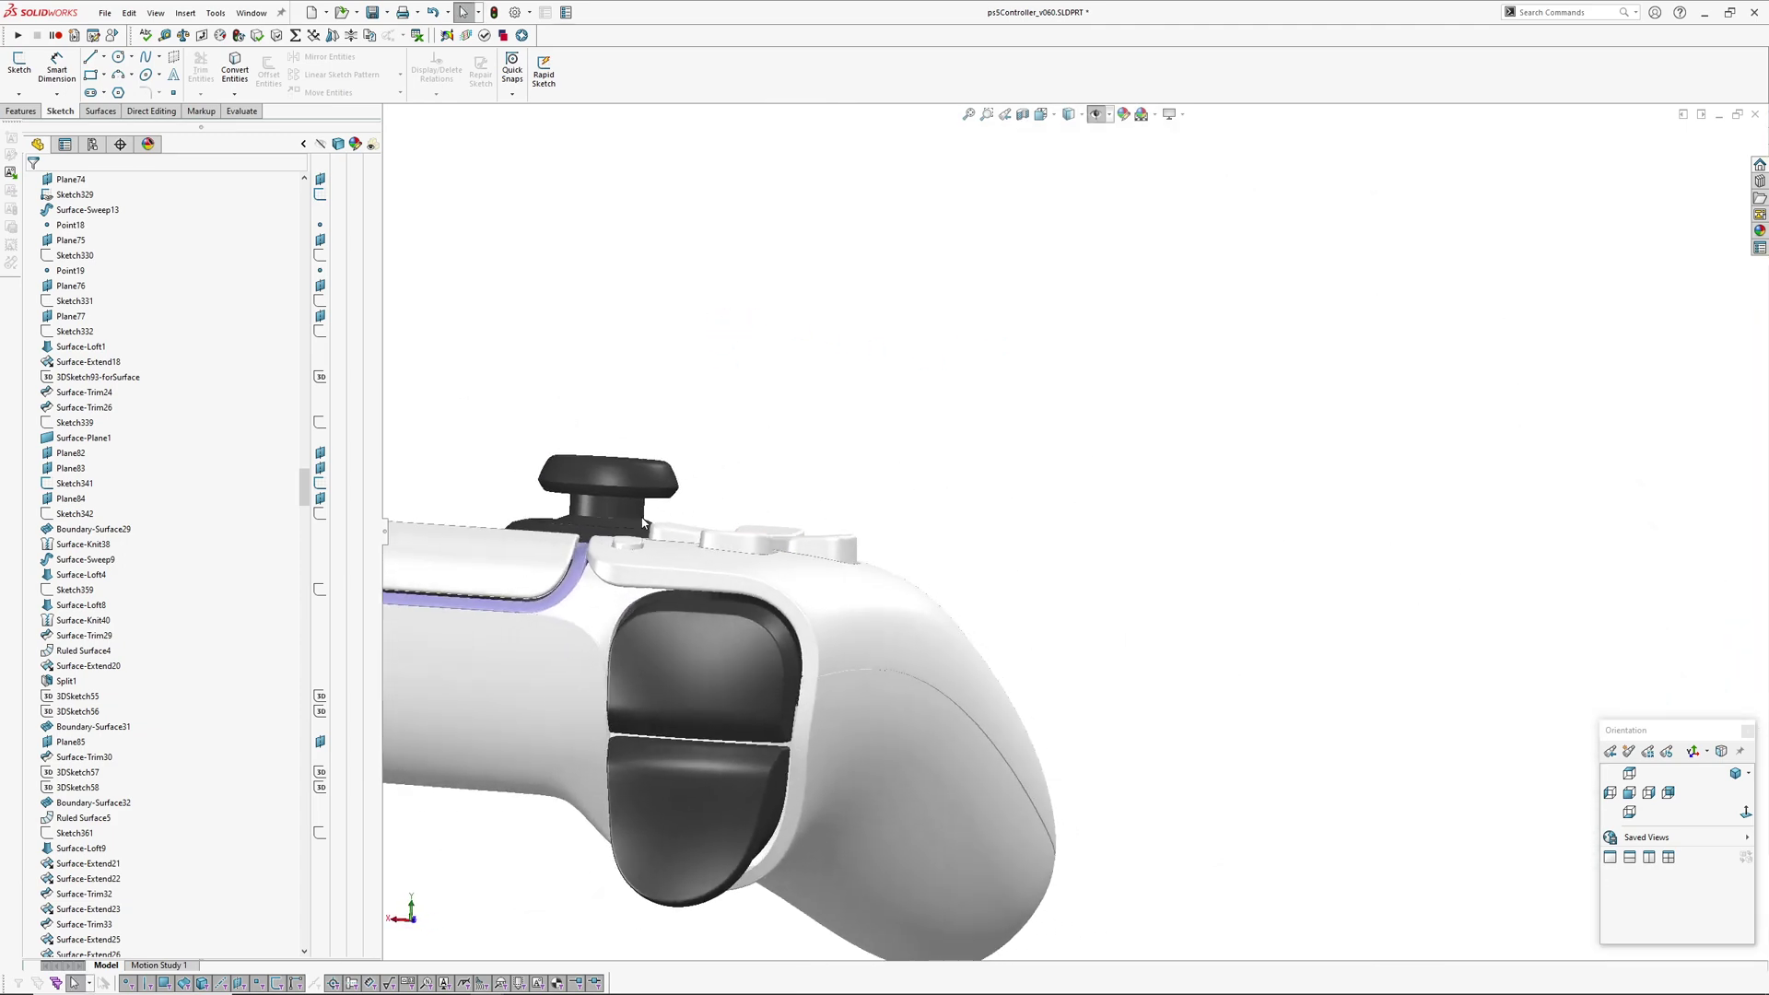
pyautogui.moveTo(801, 531); pyautogui.dragTo(714, 526, button='middle')
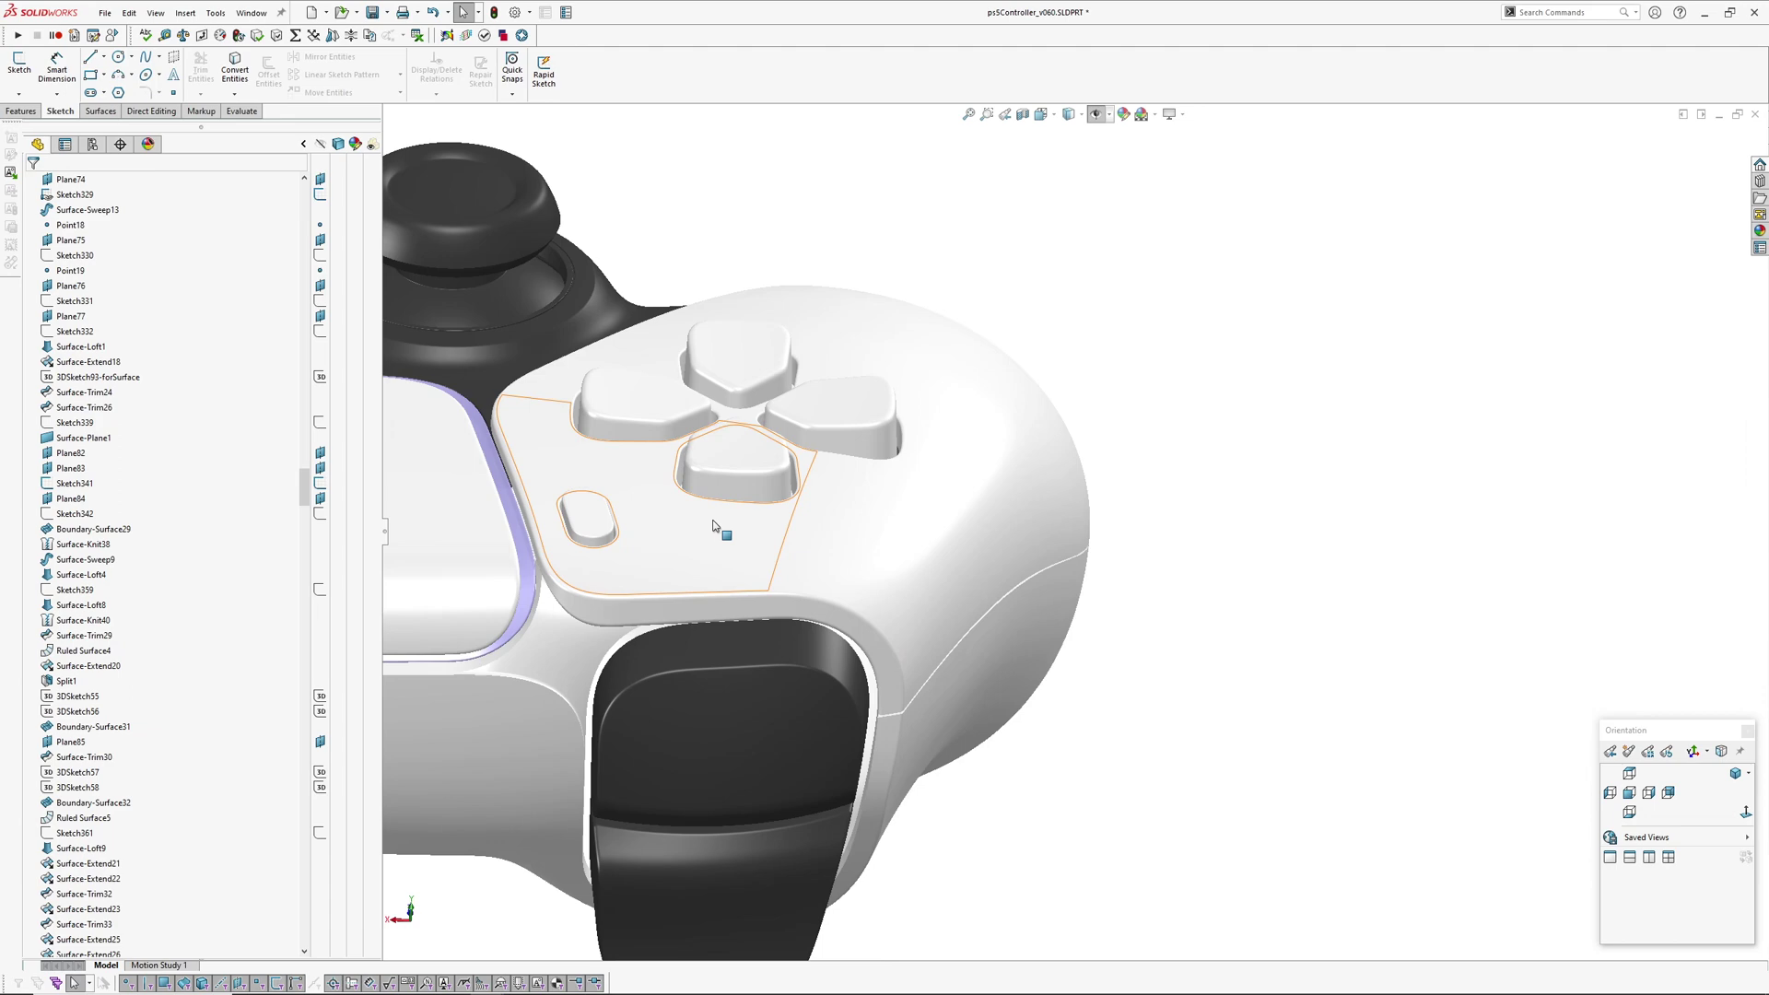
pyautogui.moveTo(929, 502)
pyautogui.mouseDown(button='middle')
pyautogui.moveTo(928, 395)
pyautogui.moveTo(912, 461)
pyautogui.moveTo(778, 356)
pyautogui.moveTo(908, 470)
pyautogui.moveTo(876, 395)
pyautogui.moveTo(799, 426)
pyautogui.moveTo(814, 454)
pyautogui.moveTo(490, 525)
pyautogui.moveTo(841, 556)
pyautogui.moveTo(979, 633)
pyautogui.moveTo(972, 691)
pyautogui.moveTo(1011, 624)
pyautogui.moveTo(832, 340)
pyautogui.mouseUp(button='middle')
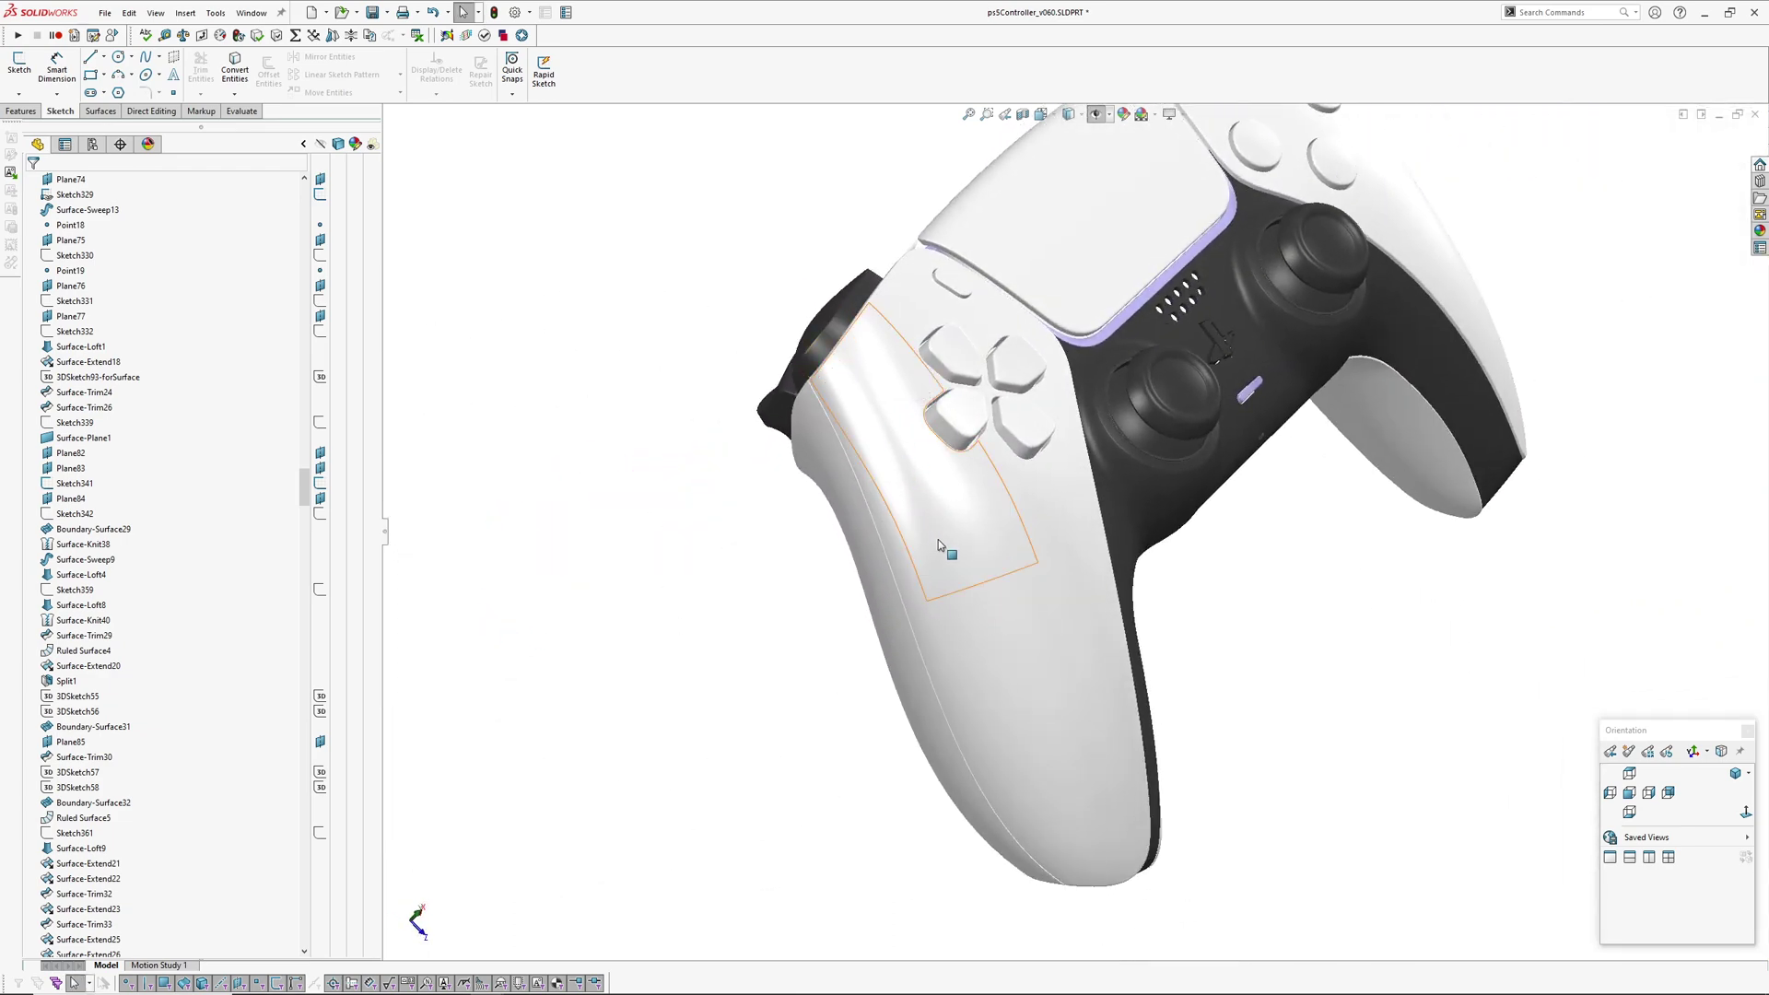
pyautogui.keyDown('ctrl'); pyautogui.moveTo(919, 461); pyautogui.dragTo(831, 405, button='middle'); pyautogui.keyUp('ctrl')
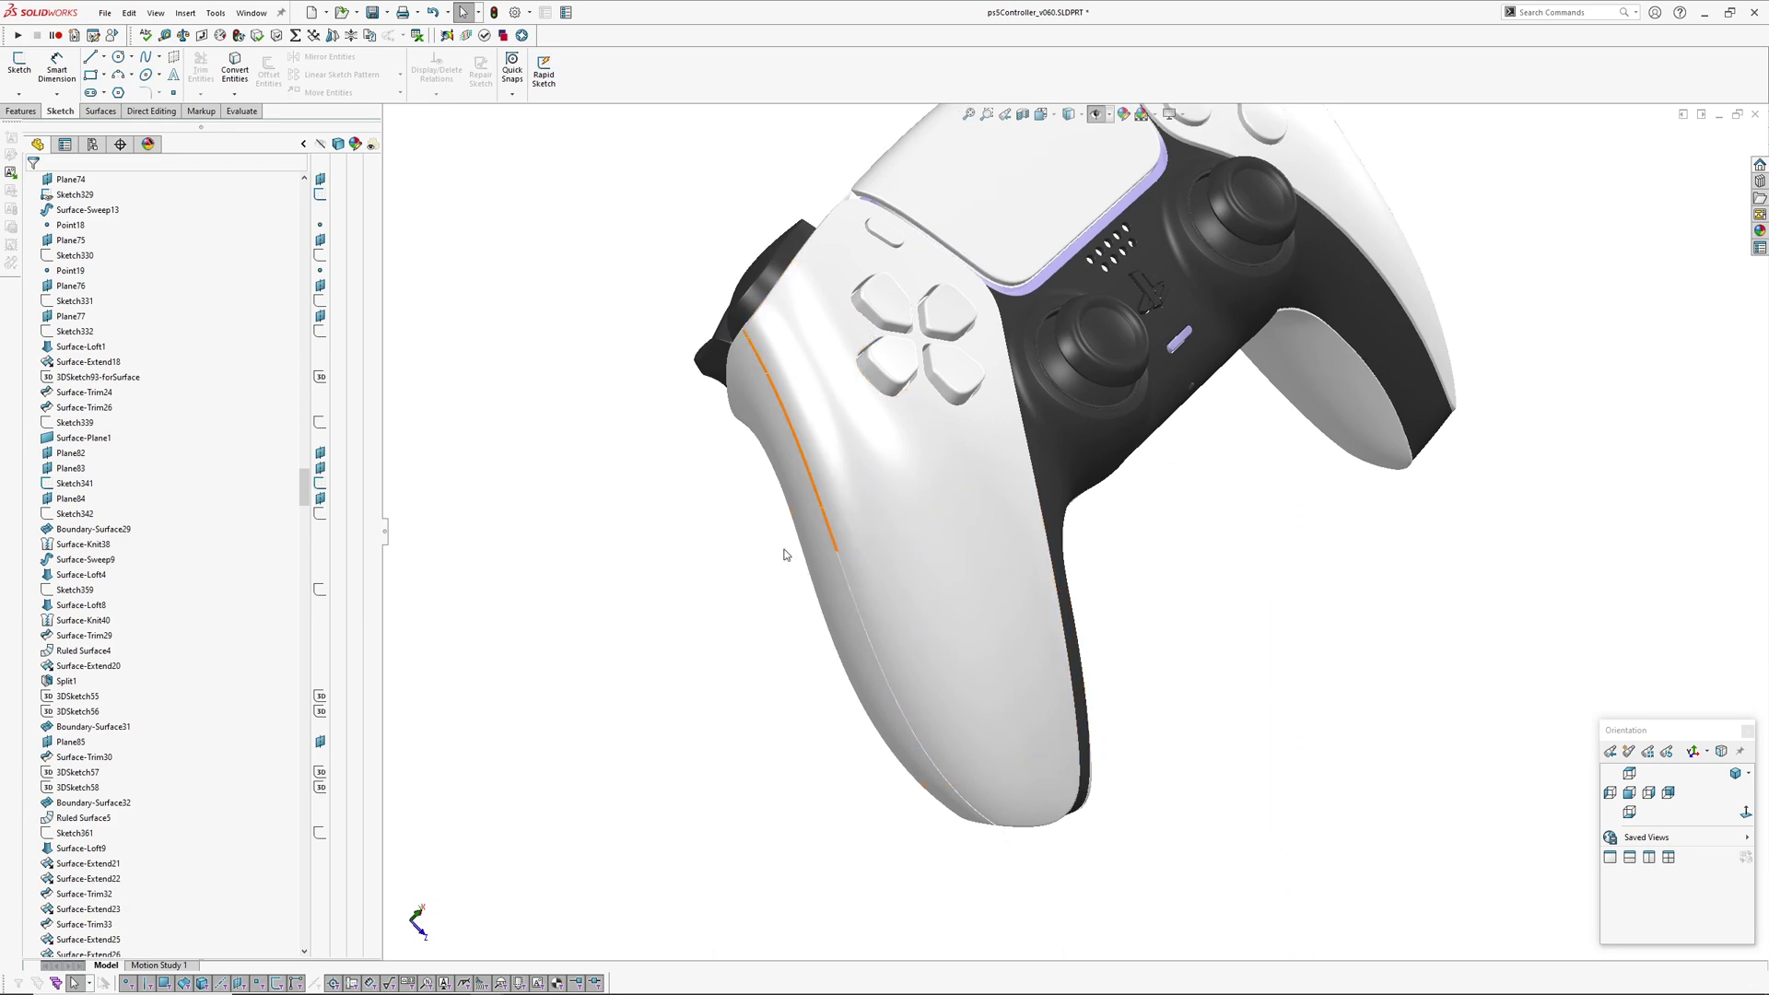
pyautogui.moveTo(963, 619); pyautogui.dragTo(826, 568, button='middle')
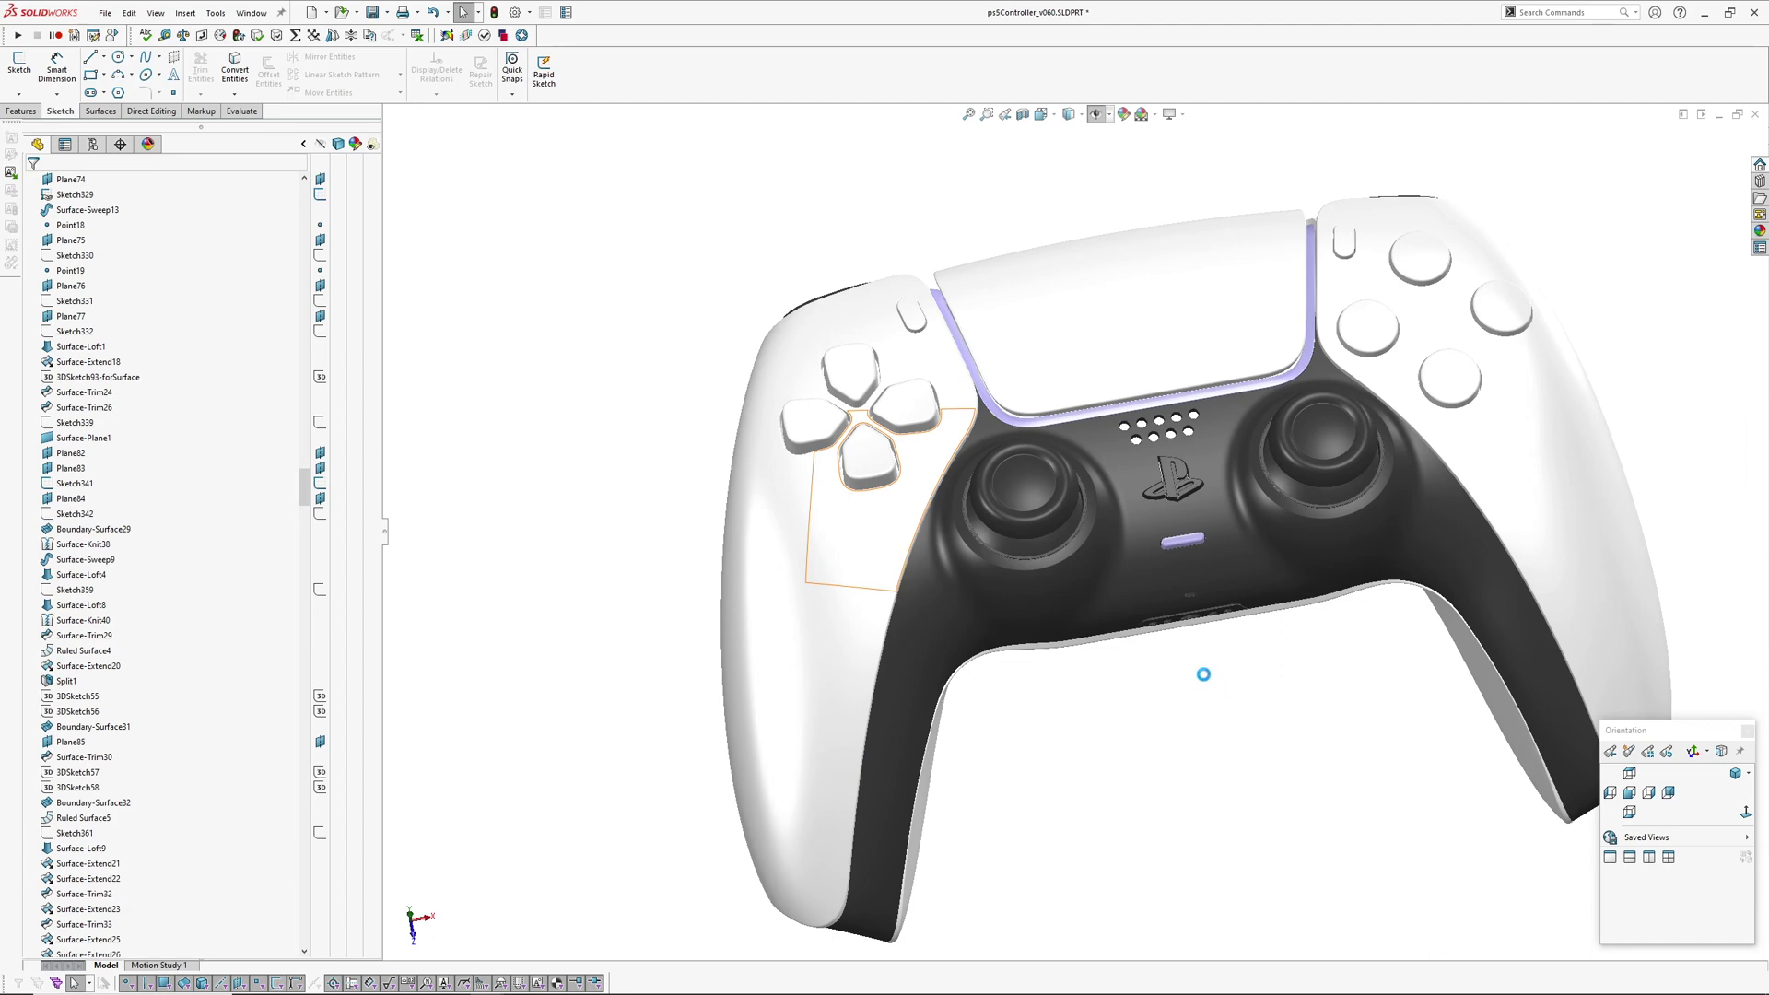
pyautogui.moveTo(1203, 675); pyautogui.dragTo(998, 604, button='middle')
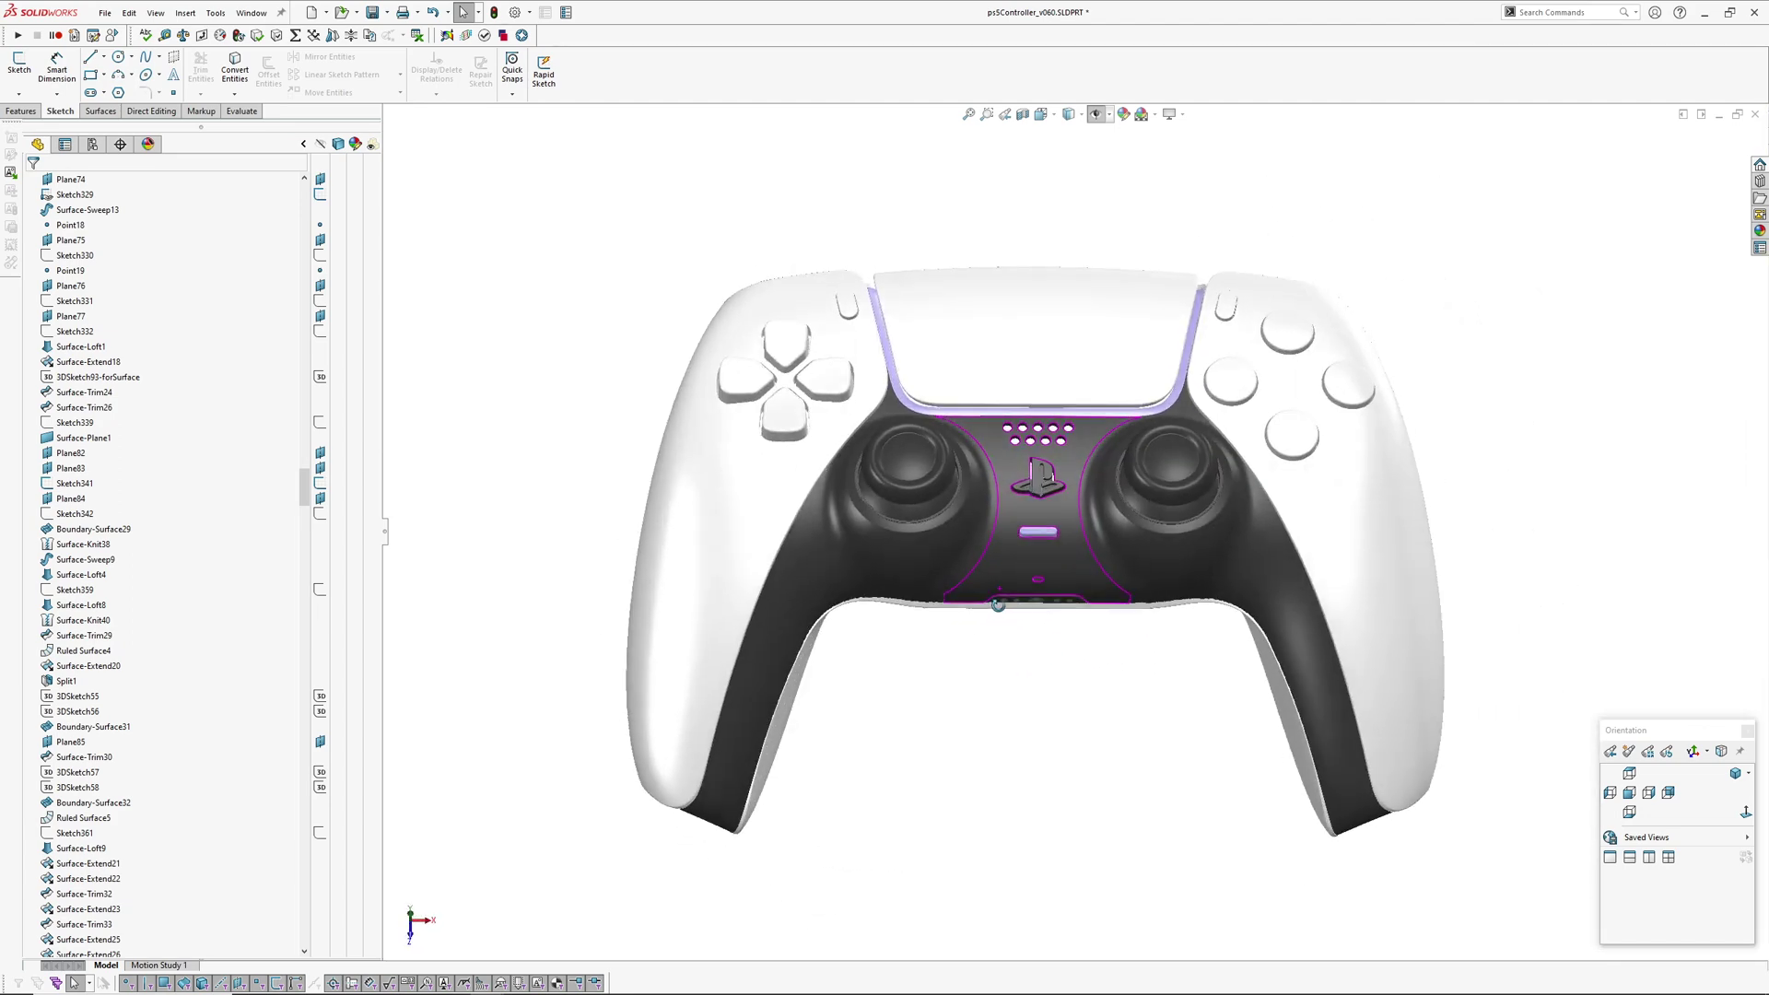
# Step: Run Performance Evaluation on the part to review the rebuild time of each feature, and close the report
pyautogui.click(215, 12)
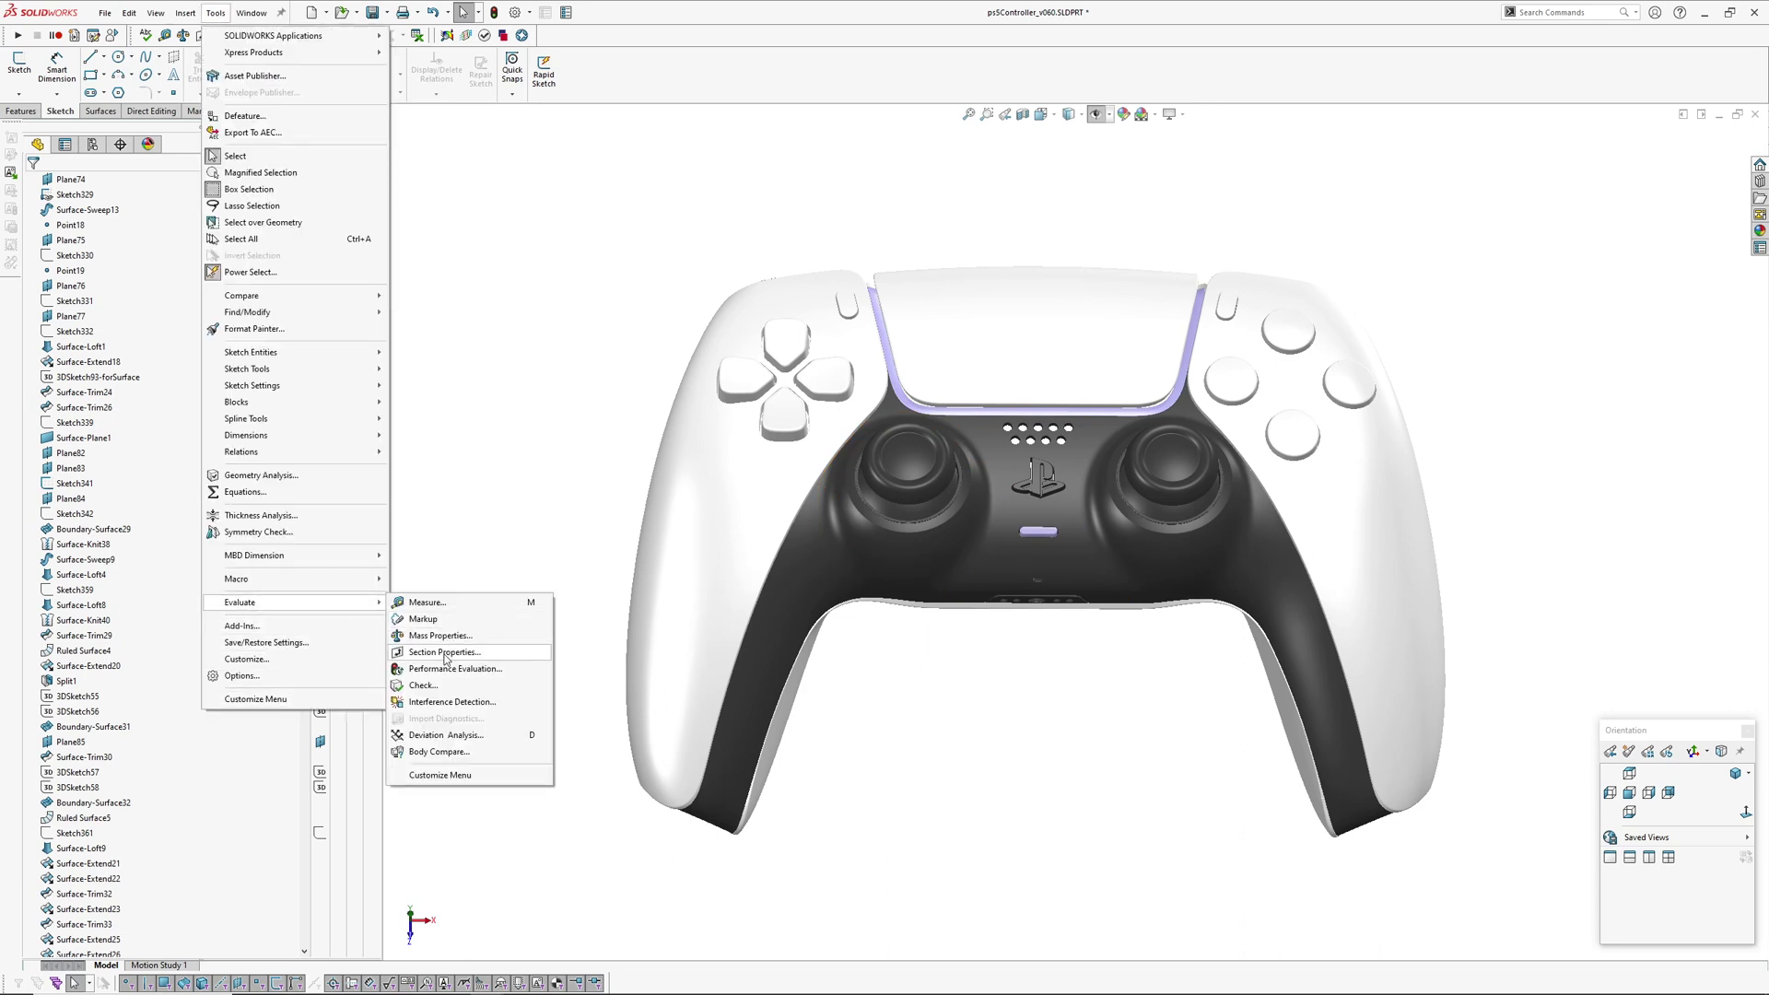
pyautogui.click(447, 668)
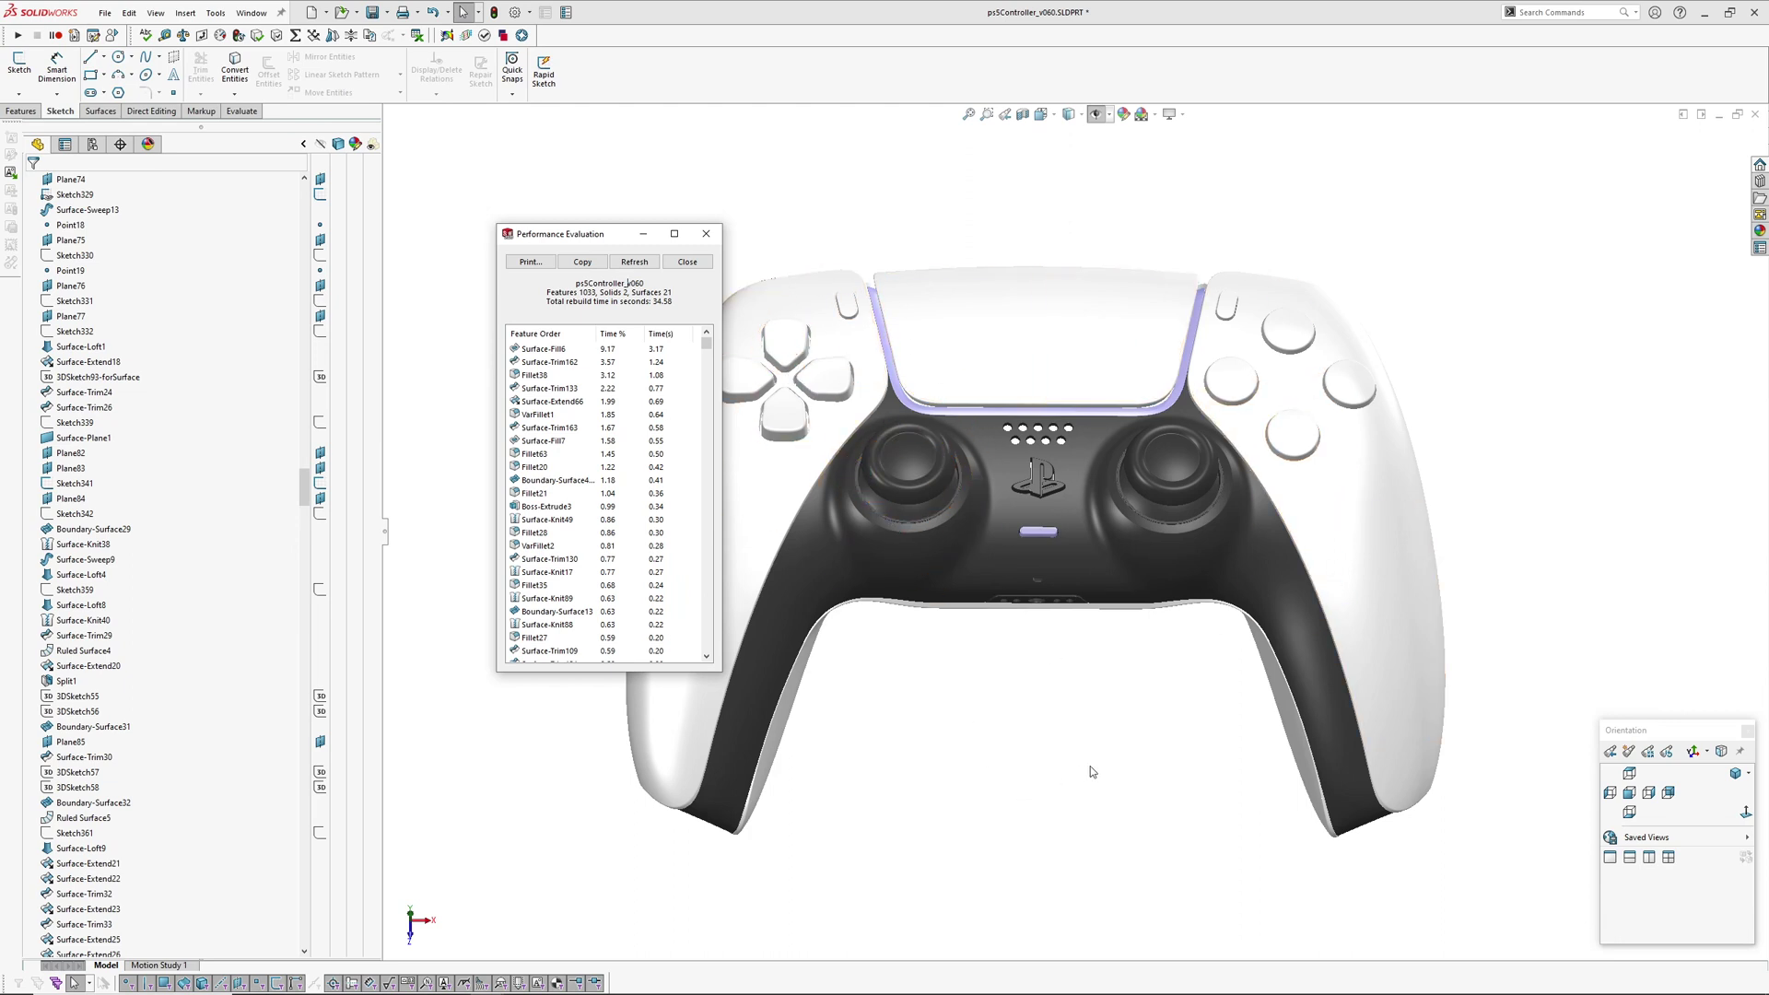
pyautogui.click(687, 262)
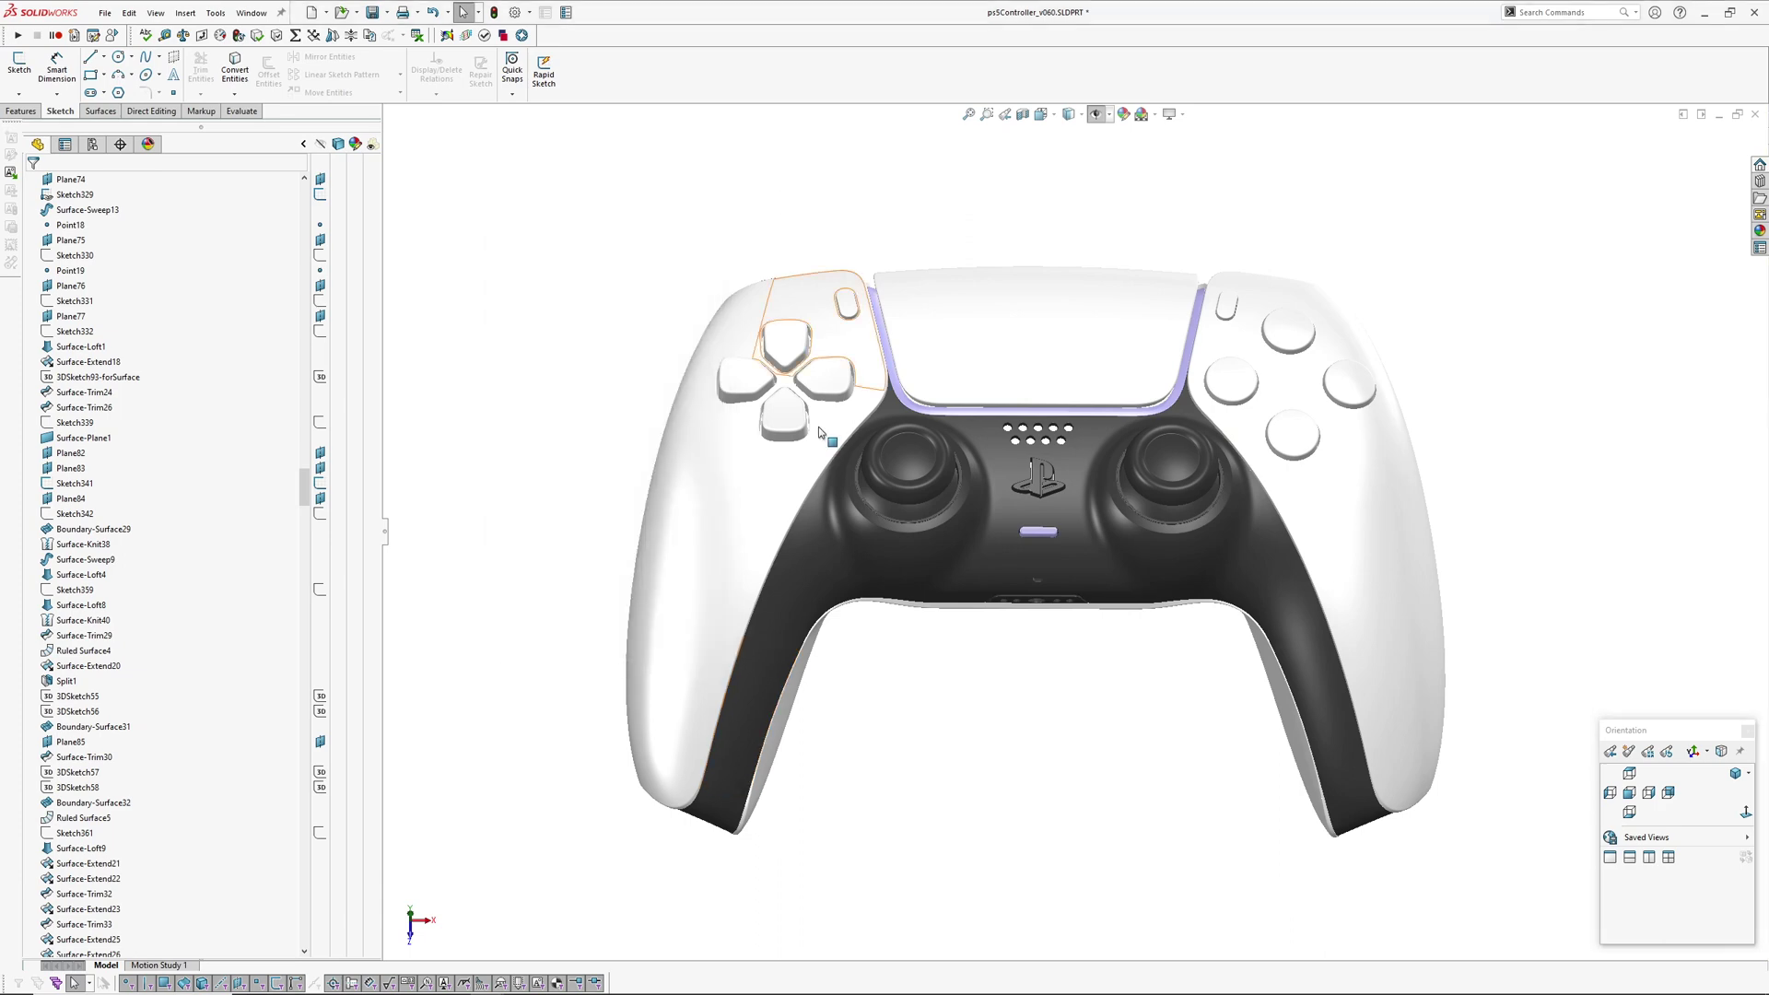
# Step: Show the controller shaded with edges in an isometric view that fits the whole model
pyautogui.moveTo(819, 427); pyautogui.dragTo(1082, 640, button='middle')
pyautogui.scroll(-5, 1092, 600)
pyautogui.hotkey('ctrl', '7')
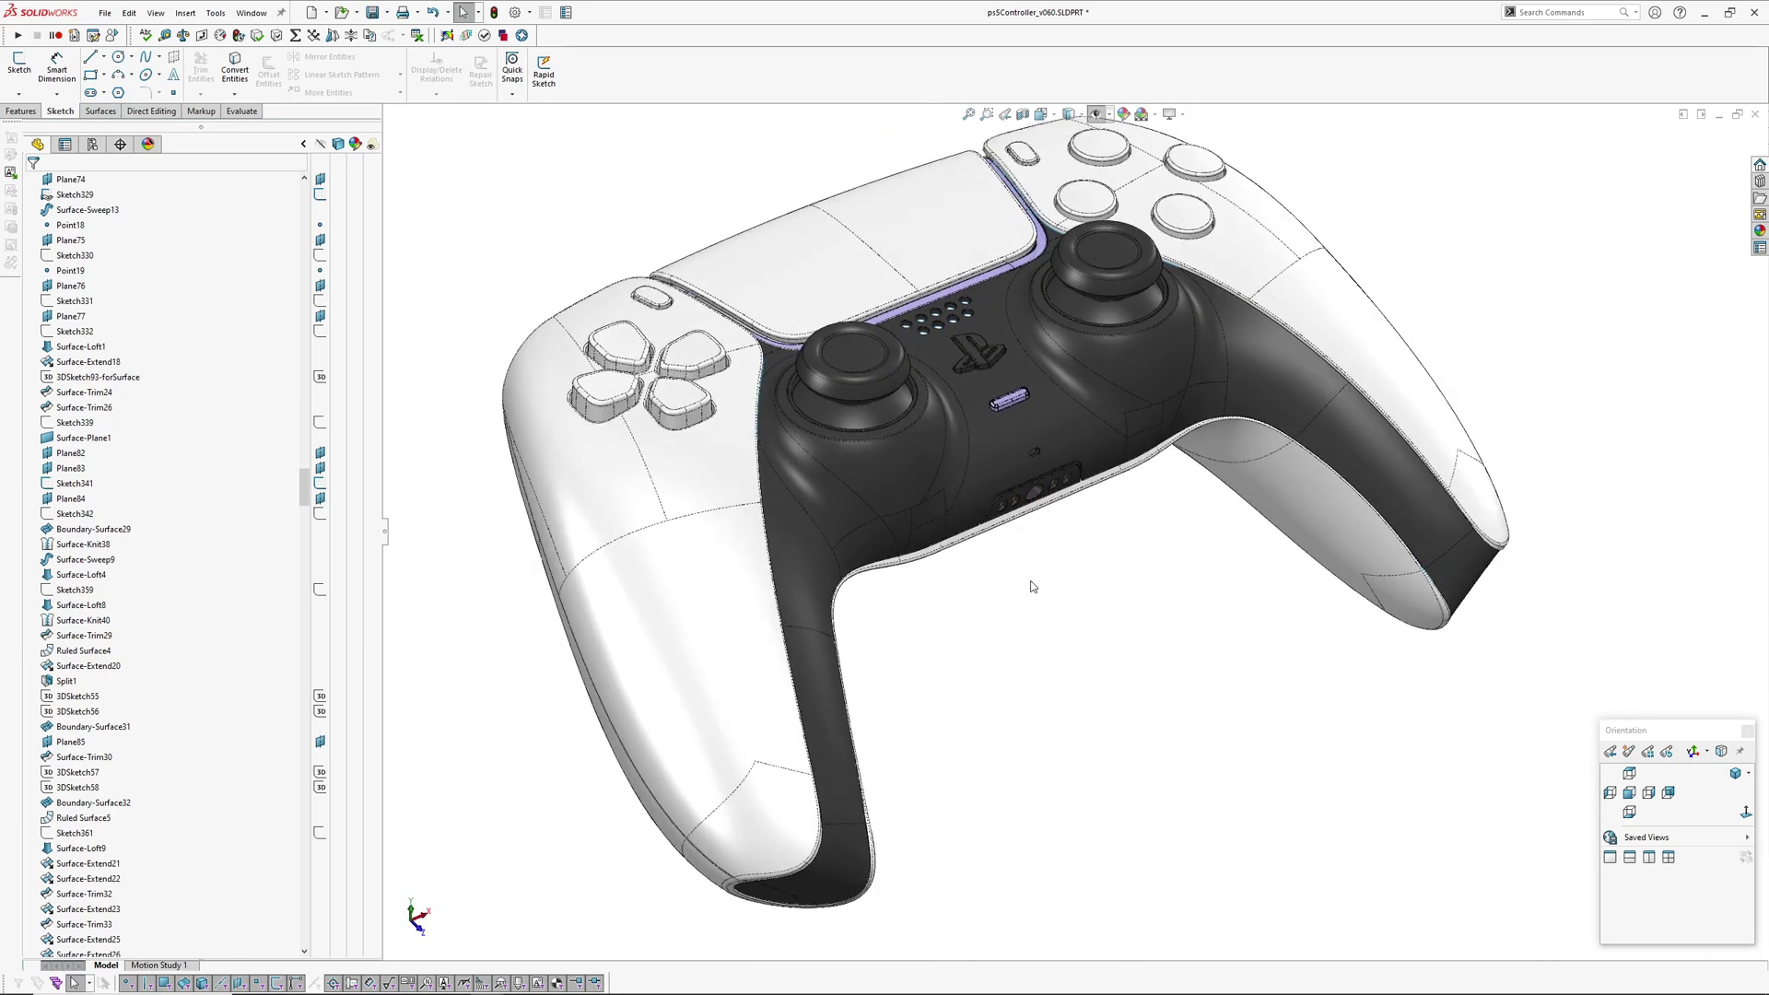
pyautogui.scroll(1, 1026, 585)
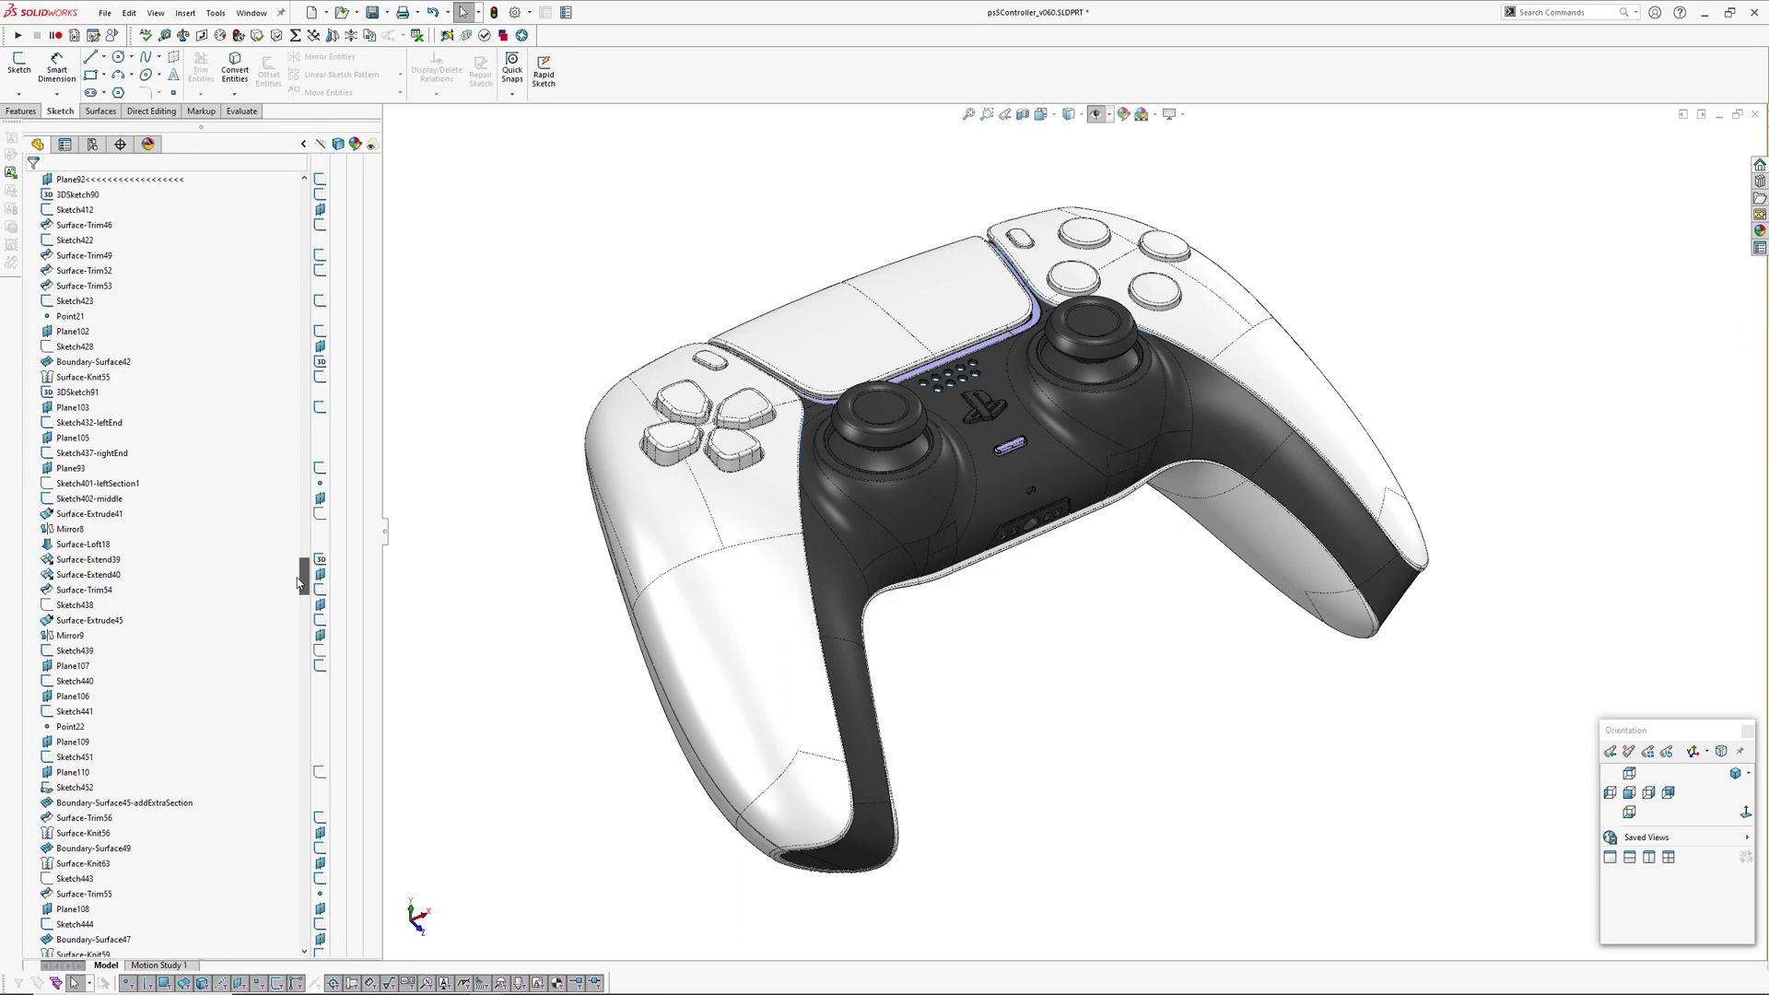
# Step: Look through the later feature history down to the rebatesEtc section and return to the start of the feature tree
pyautogui.moveTo(293, 623); pyautogui.dragTo(291, 749)
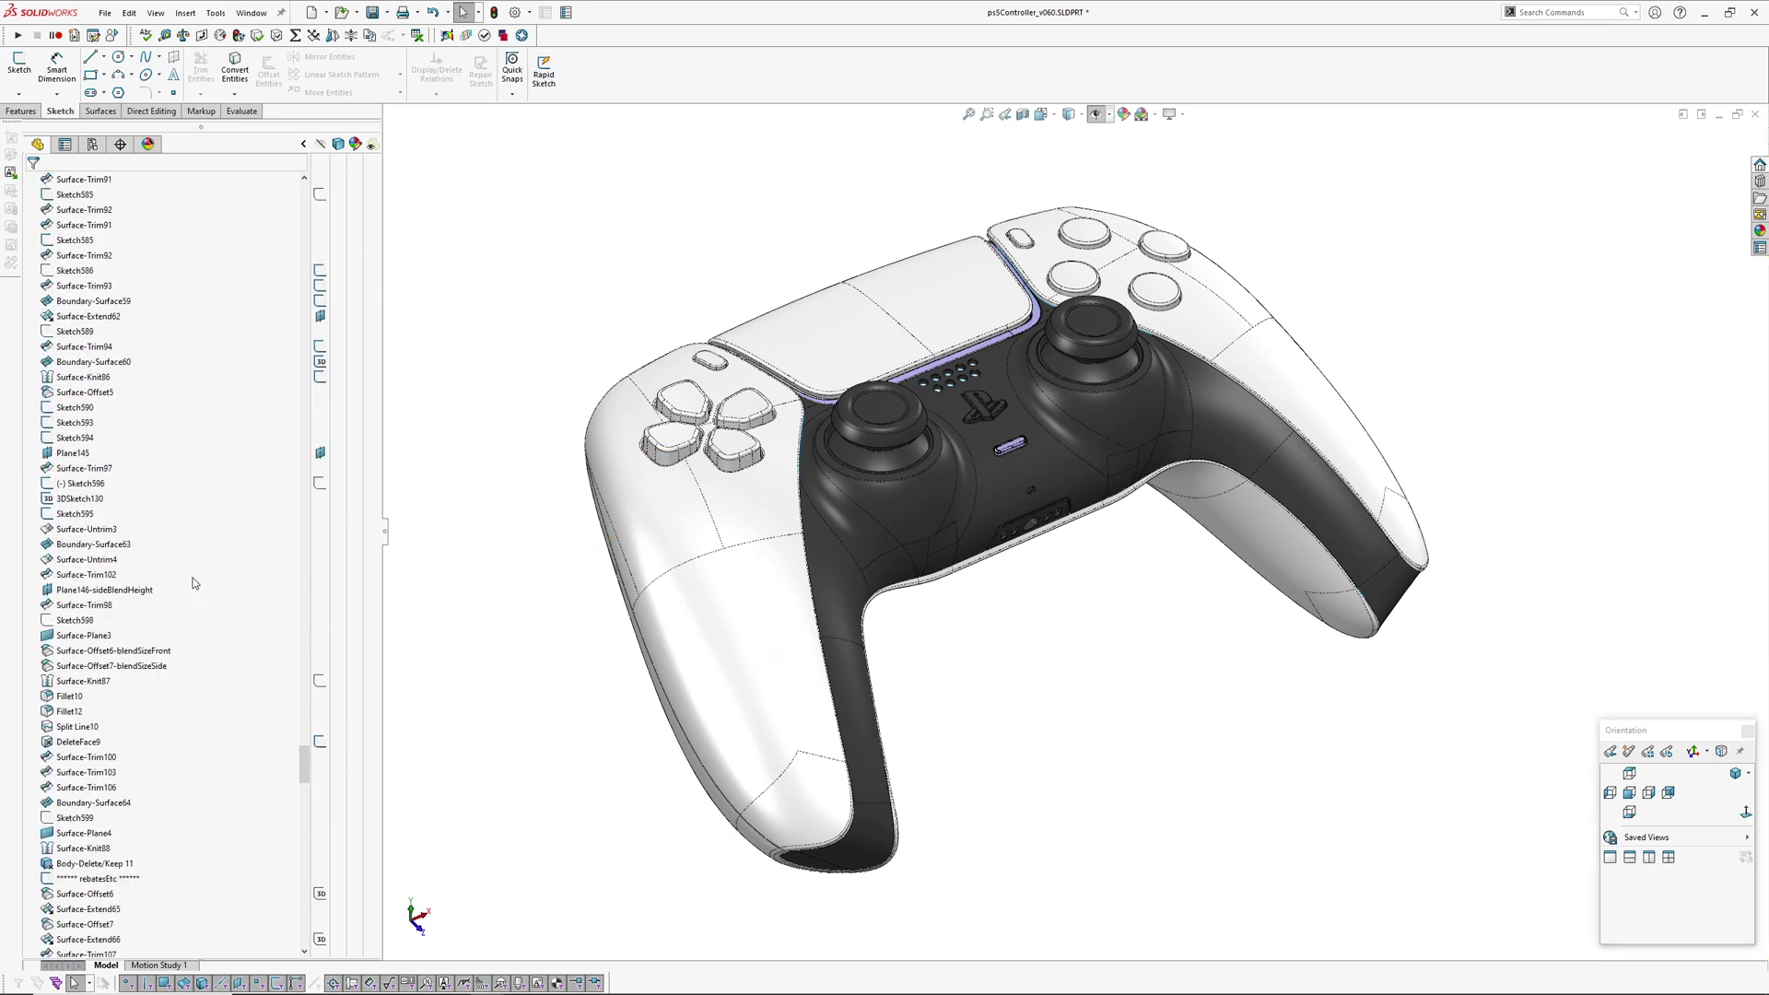
pyautogui.moveTo(307, 781); pyautogui.dragTo(921, 628)
pyautogui.keyDown('ctrl'); pyautogui.moveTo(1026, 632); pyautogui.dragTo(1021, 610, button='middle'); pyautogui.keyUp('ctrl')
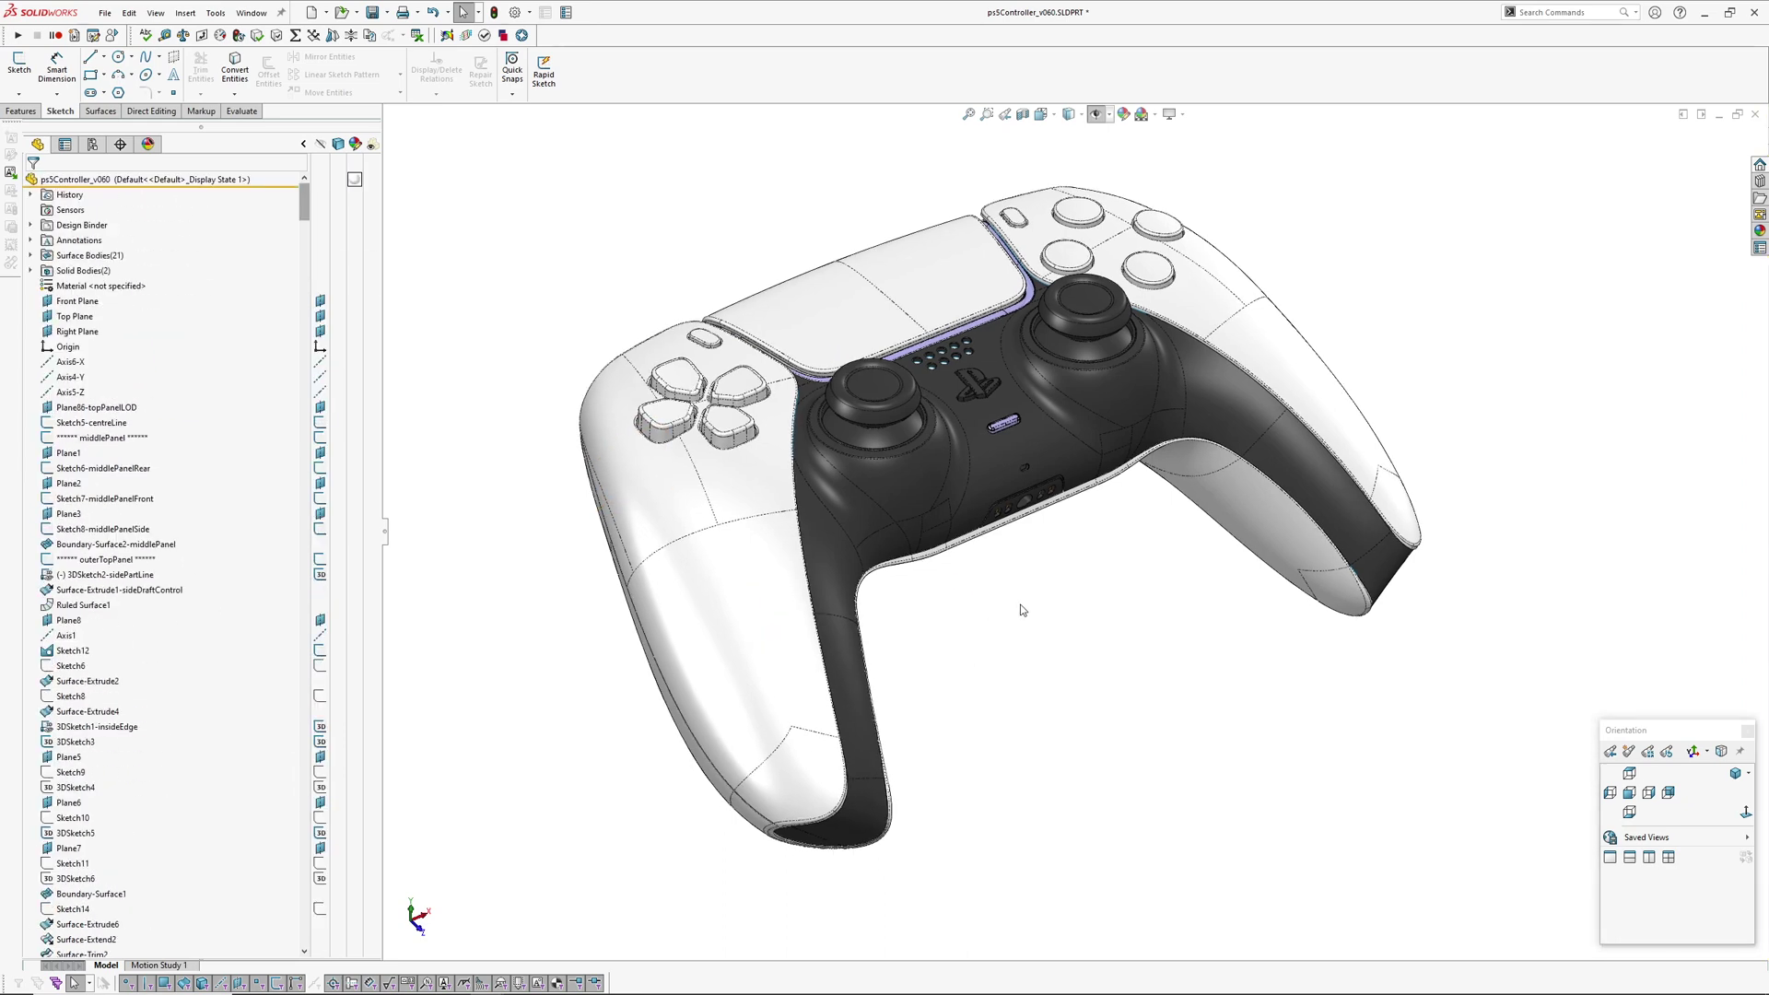
# Step: Examine the controller's rear, triggers and underside from several angles, ending on an angled front view
pyautogui.moveTo(1091, 541); pyautogui.dragTo(800, 684, button='middle')
pyautogui.moveTo(956, 639)
pyautogui.mouseDown(button='middle')
pyautogui.moveTo(948, 675)
pyautogui.moveTo(921, 663)
pyautogui.moveTo(904, 715)
pyautogui.moveTo(932, 719)
pyautogui.moveTo(845, 718)
pyautogui.moveTo(904, 724)
pyautogui.moveTo(913, 261)
pyautogui.moveTo(938, 627)
pyautogui.mouseUp(button='middle')
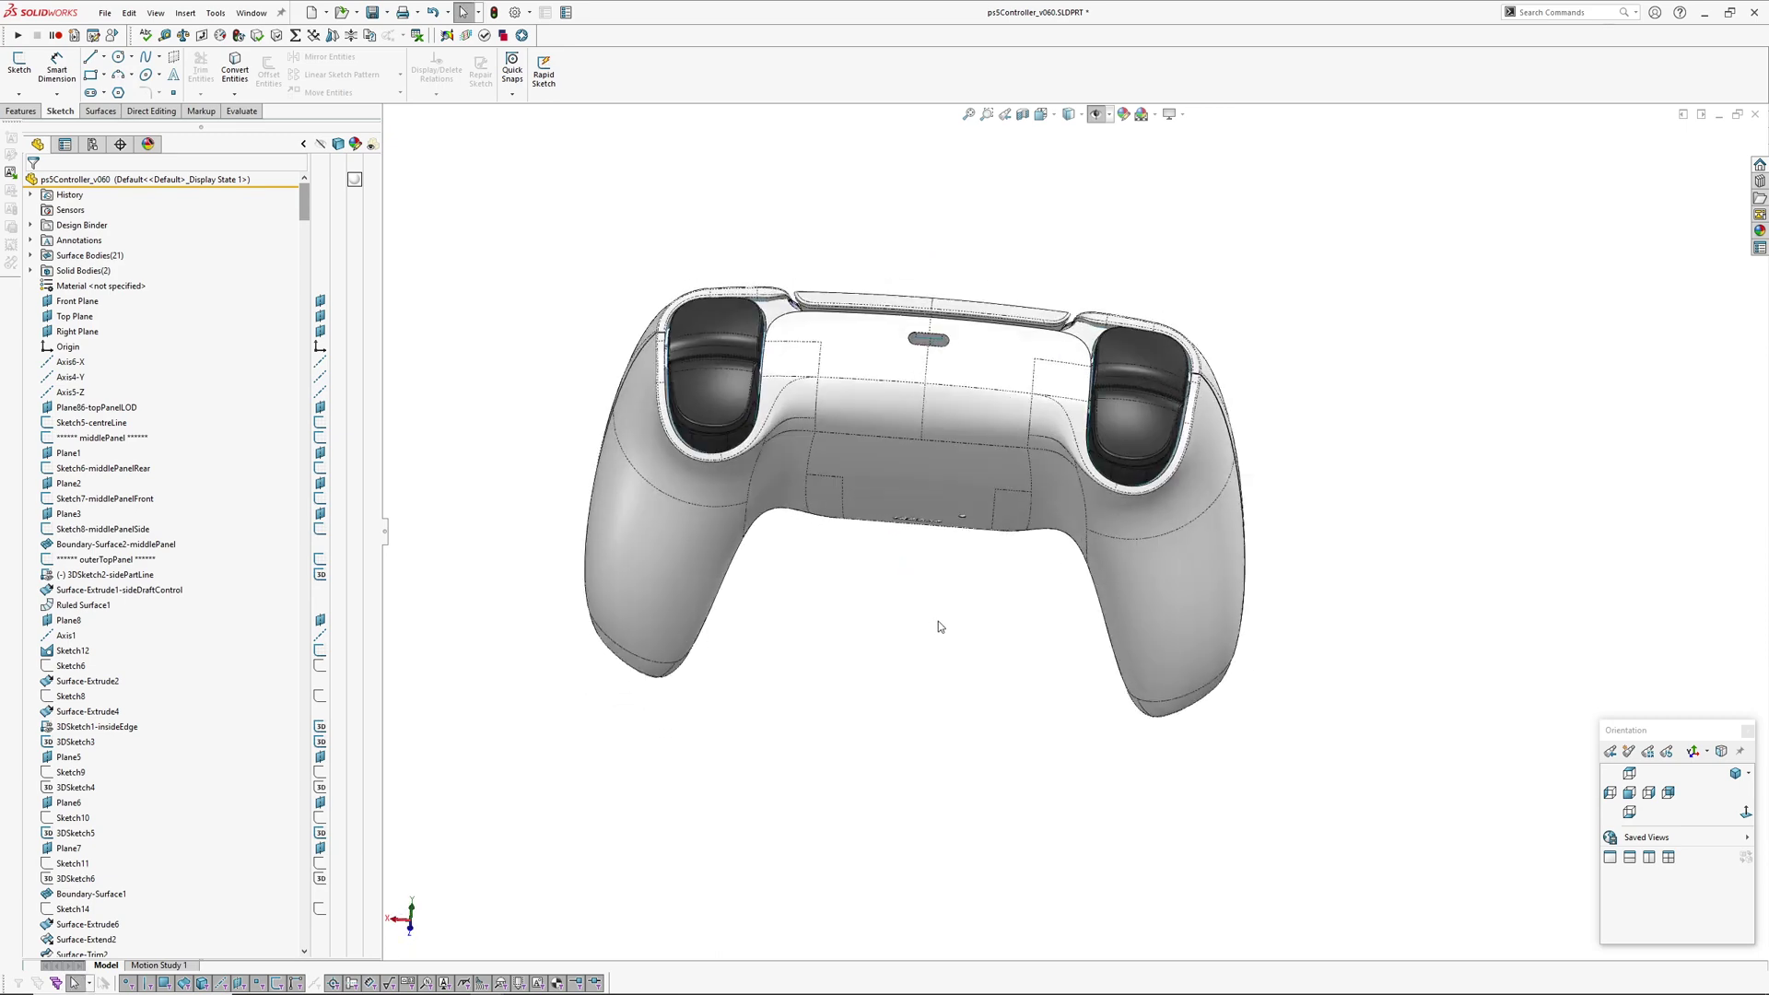
pyautogui.moveTo(946, 542); pyautogui.dragTo(849, 436, button='middle')
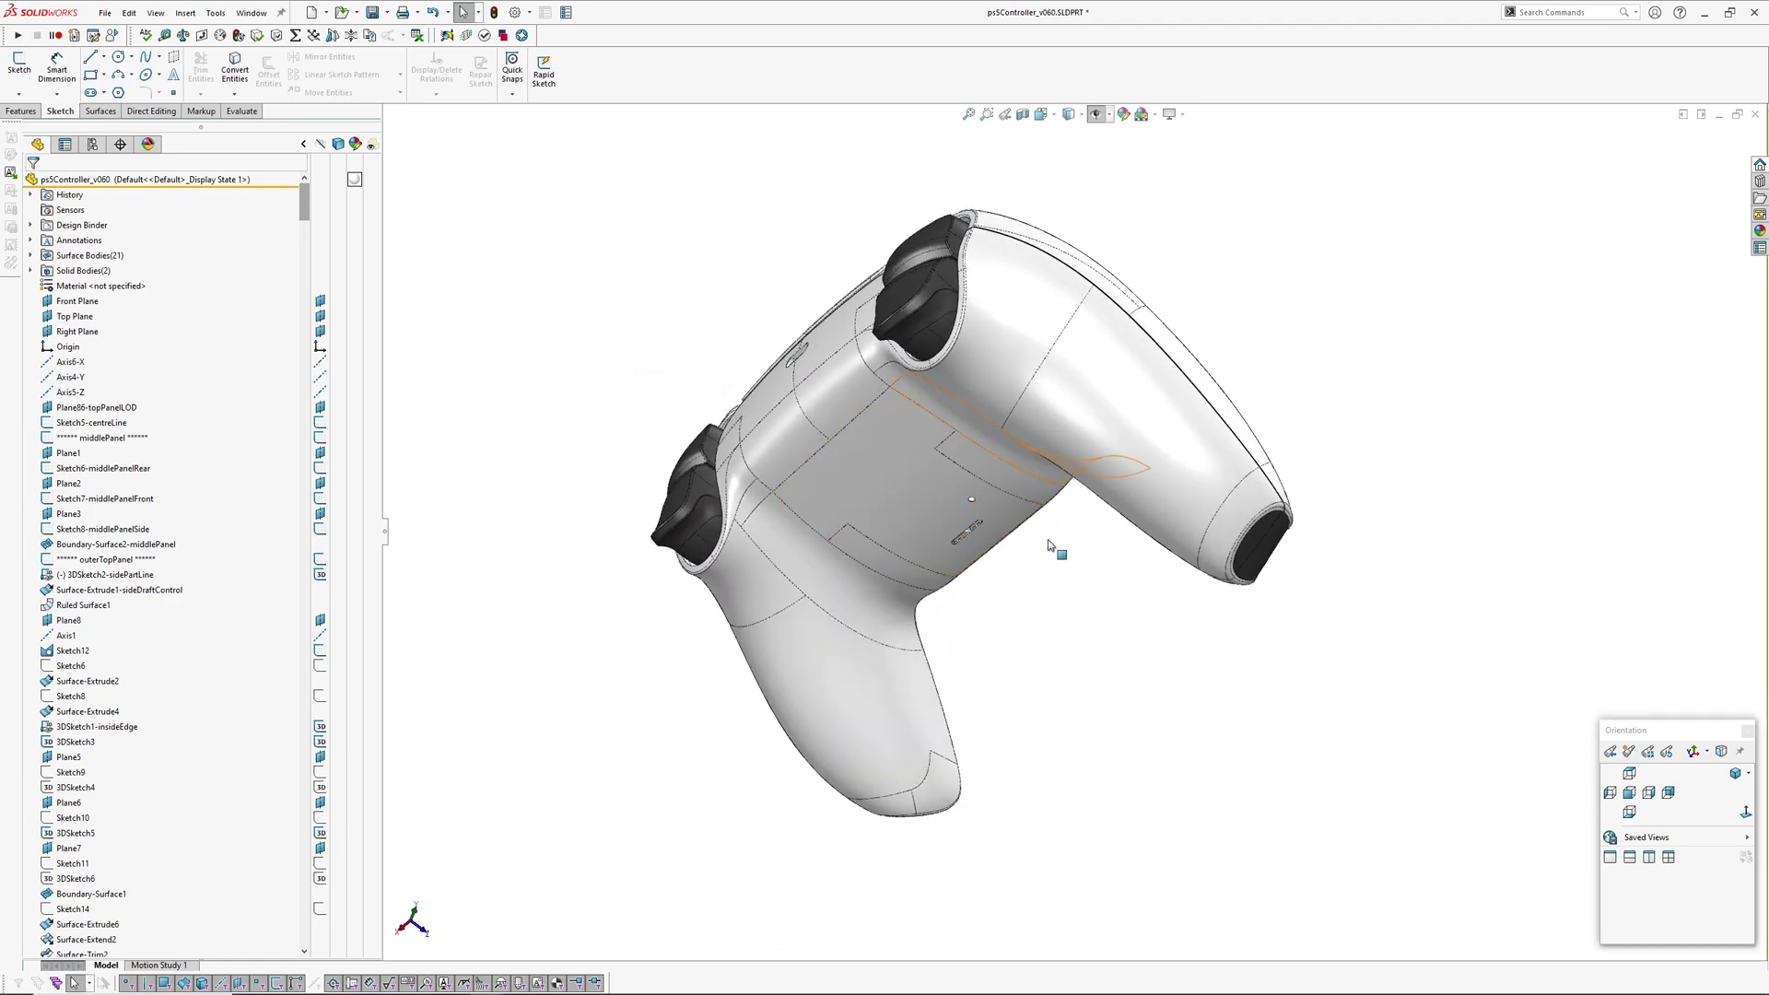
pyautogui.moveTo(1056, 569); pyautogui.dragTo(1083, 447, button='middle')
pyautogui.moveTo(1058, 526); pyautogui.dragTo(1064, 508, button='middle')
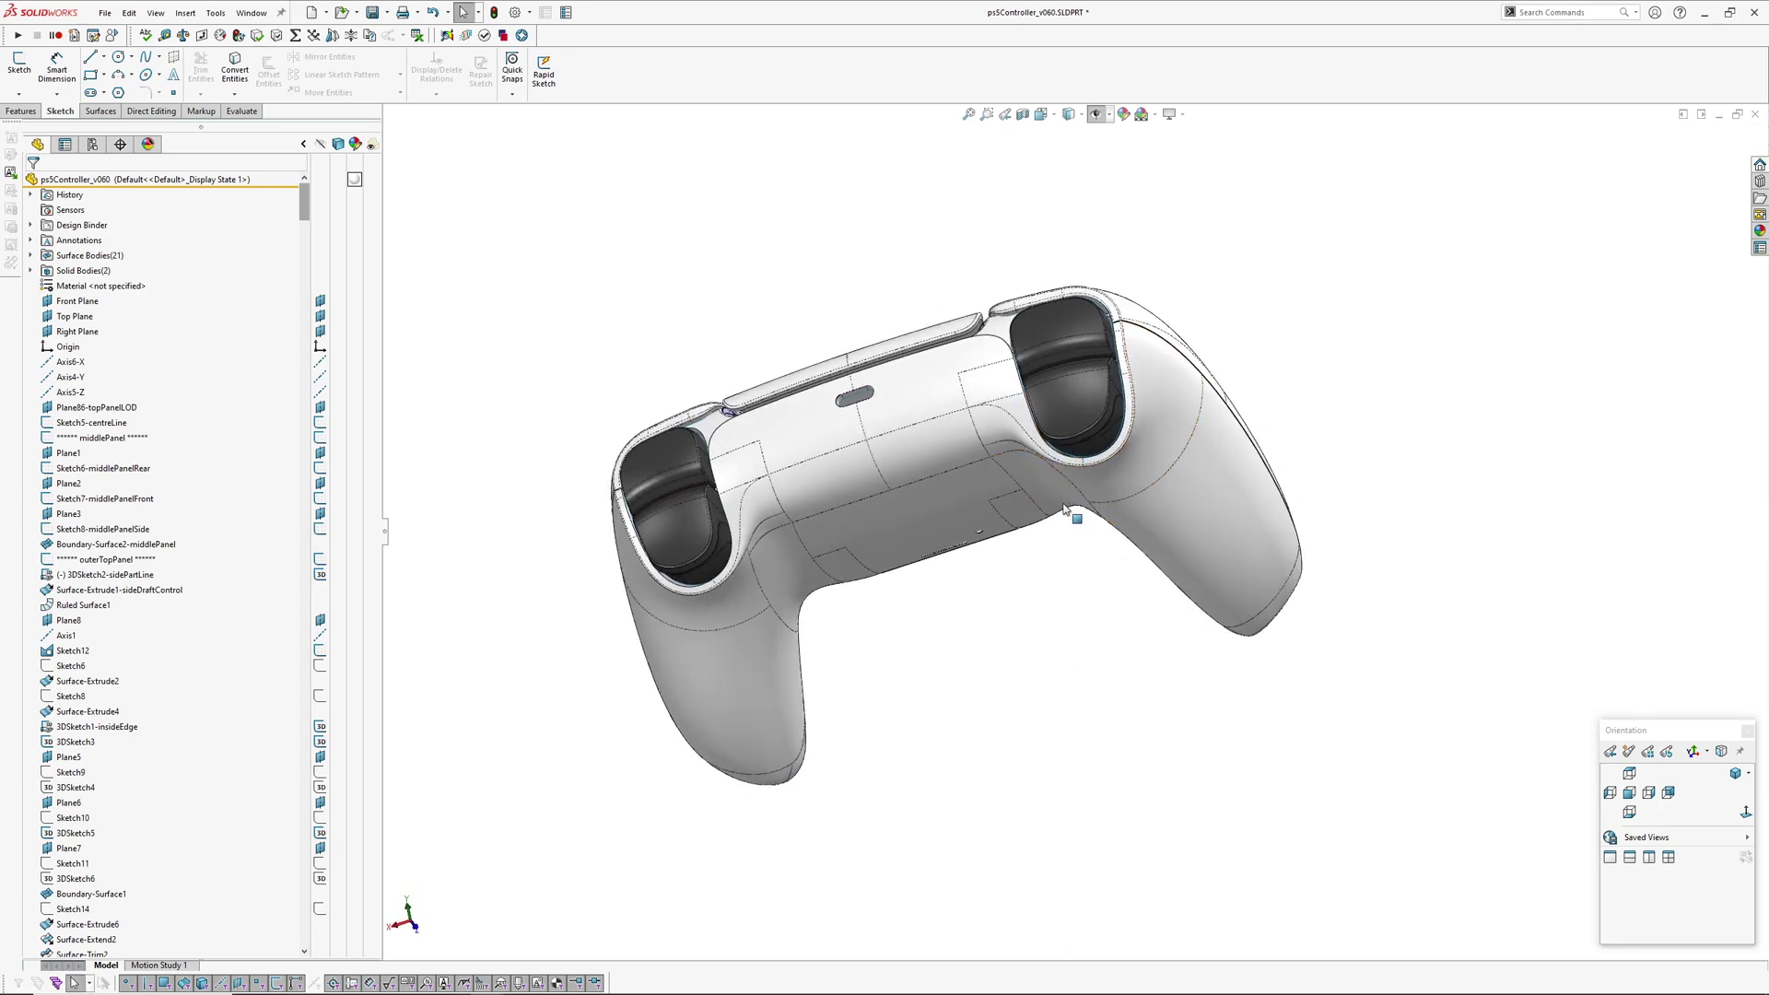
pyautogui.moveTo(955, 498); pyautogui.dragTo(1017, 605, button='middle')
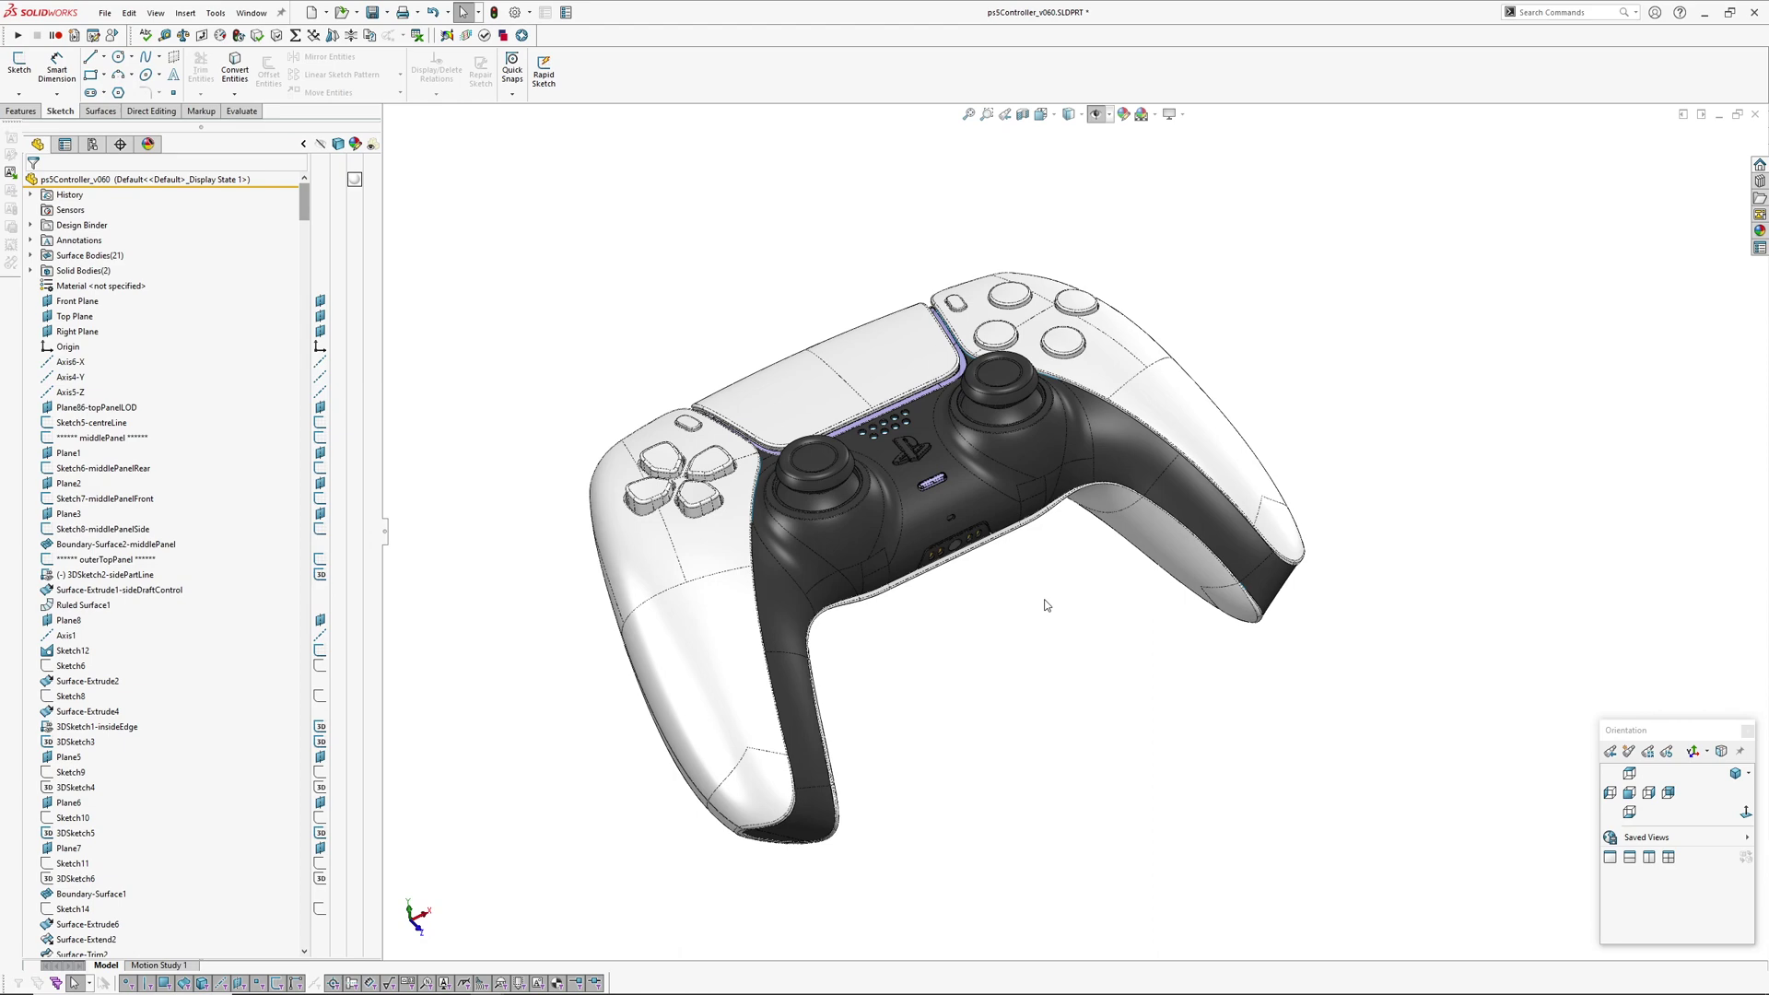
pyautogui.moveTo(1046, 605); pyautogui.dragTo(1032, 684, button='middle')
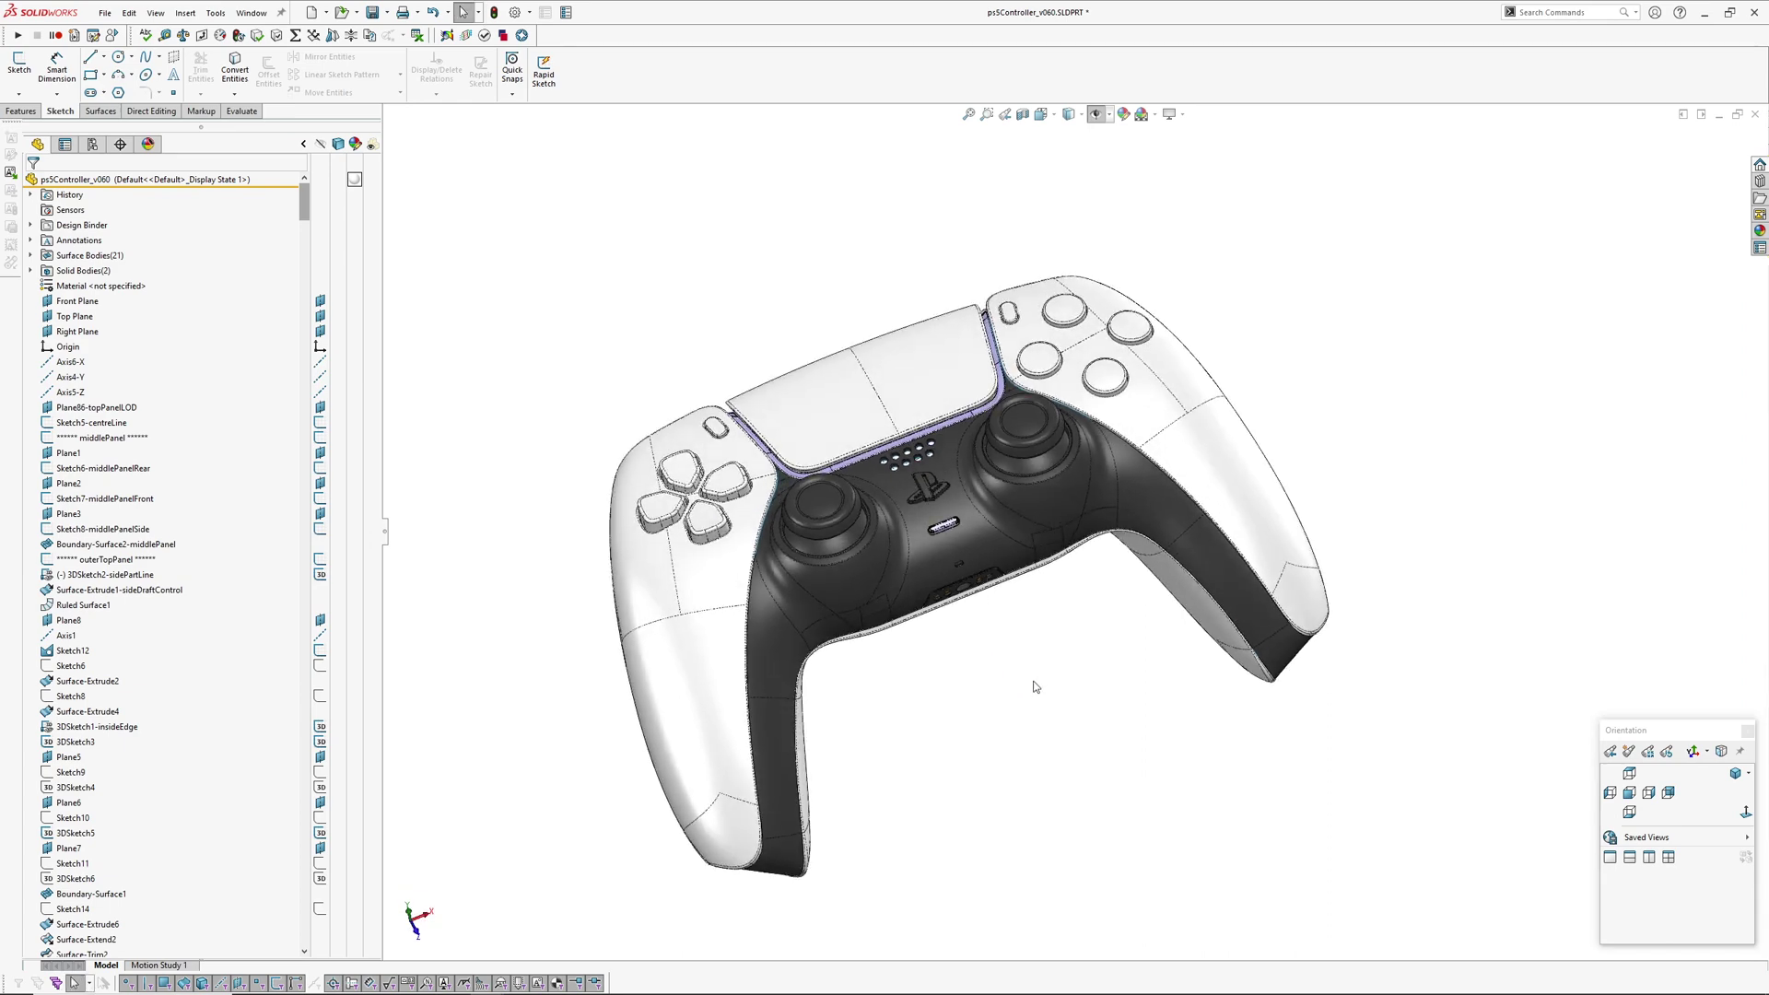